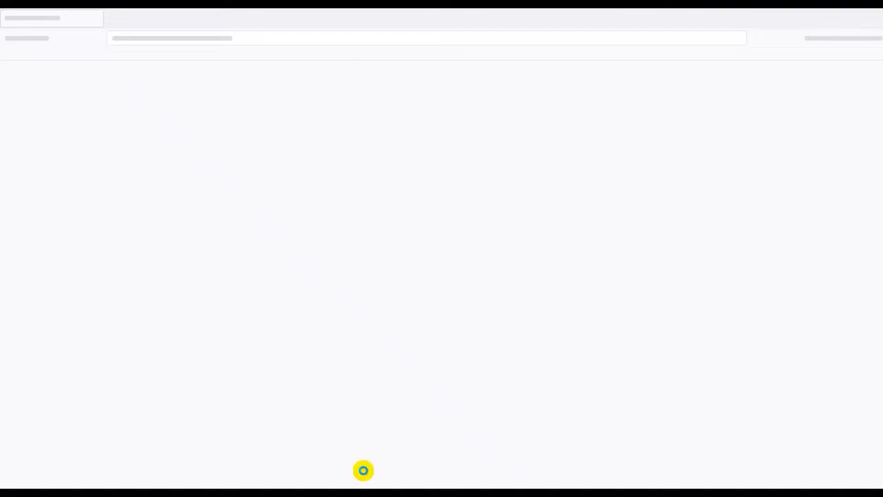
Open the nnsw.gov.np portal, go to Online Submission, and log in with the PAN and account password
{"action": "left_click", "coordinate": [308, 39]}
{"action": "type", "text": "nnsw.gov.np/trade/"}
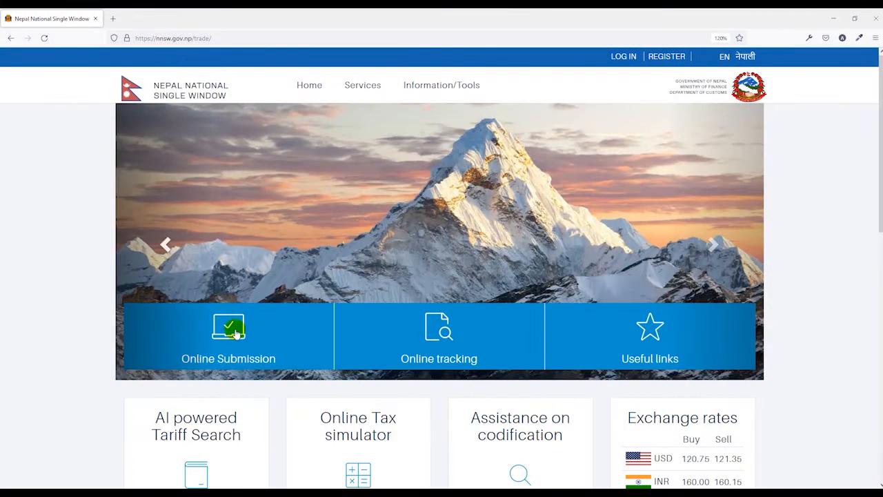
{"action": "left_click", "coordinate": [233, 335]}
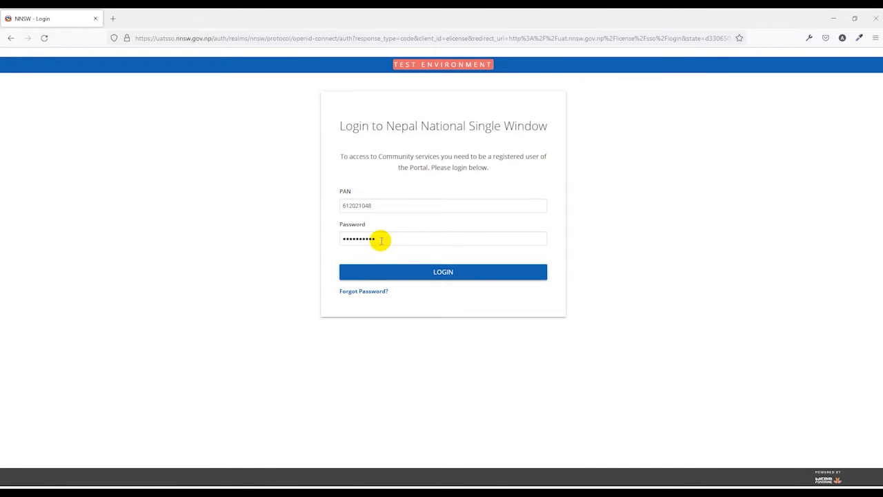
{"action": "left_click", "coordinate": [385, 270]}
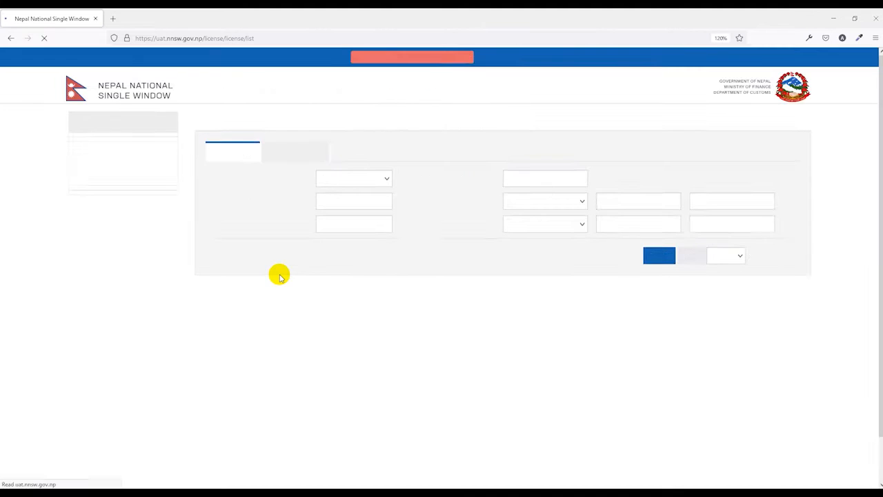
Start a new LPCO application and set its type to 908 Phytosanitary Certificate
{"action": "left_click", "coordinate": [122, 261]}
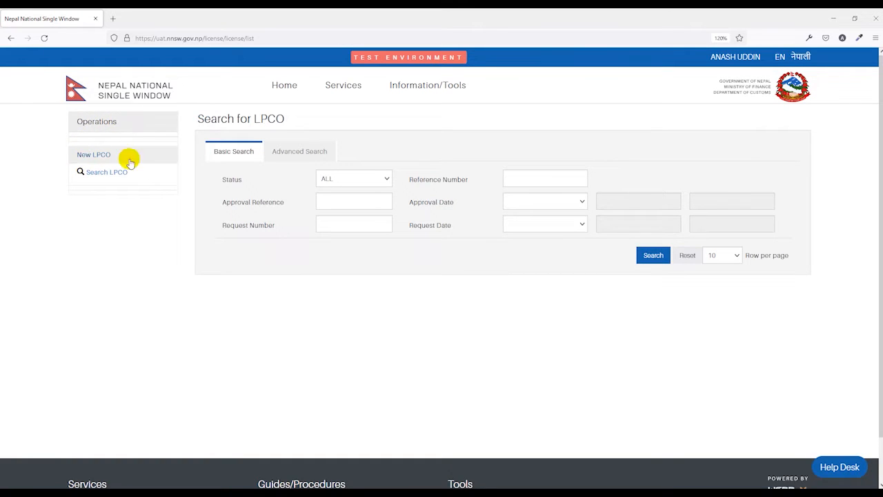
{"action": "left_click", "coordinate": [104, 154]}
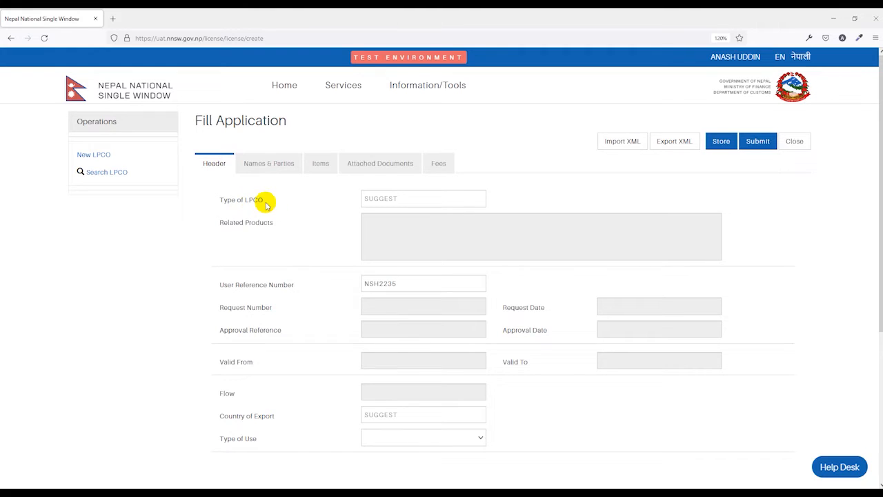
{"action": "left_click", "coordinate": [387, 200]}
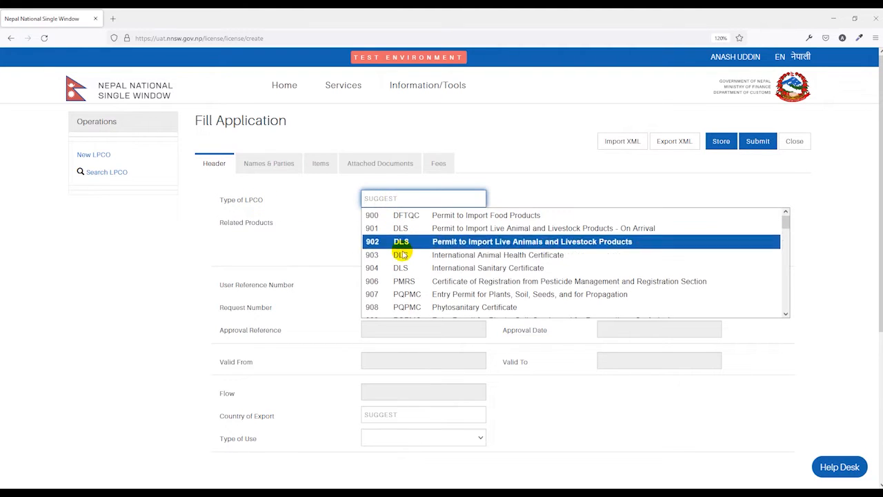
{"action": "scroll", "coordinate": [399, 281], "scroll_direction": "down", "scroll_amount": 1}
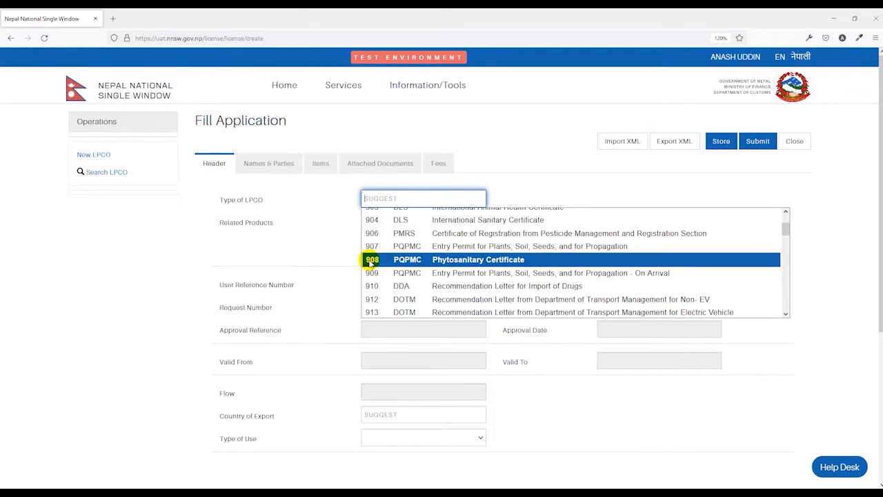
{"action": "left_click", "coordinate": [458, 262]}
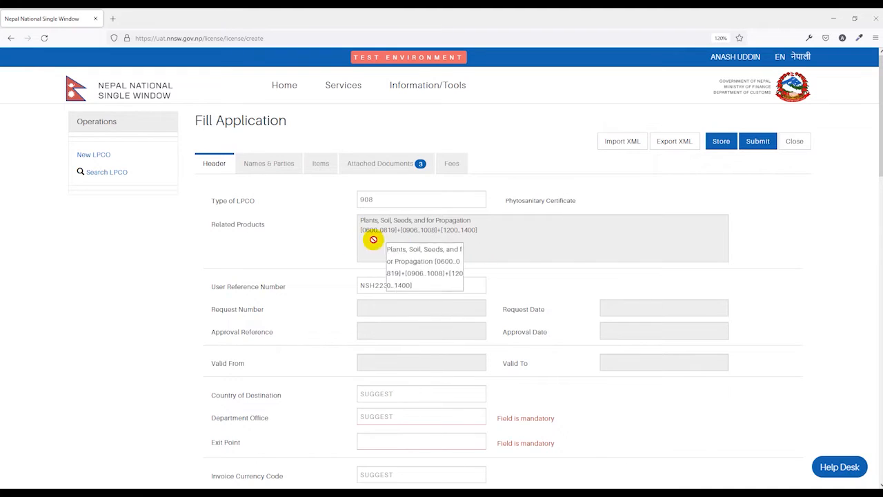
Replace the User Reference Number in the application header with PQ123
{"action": "scroll", "coordinate": [322, 243], "scroll_direction": "down", "scroll_amount": 1}
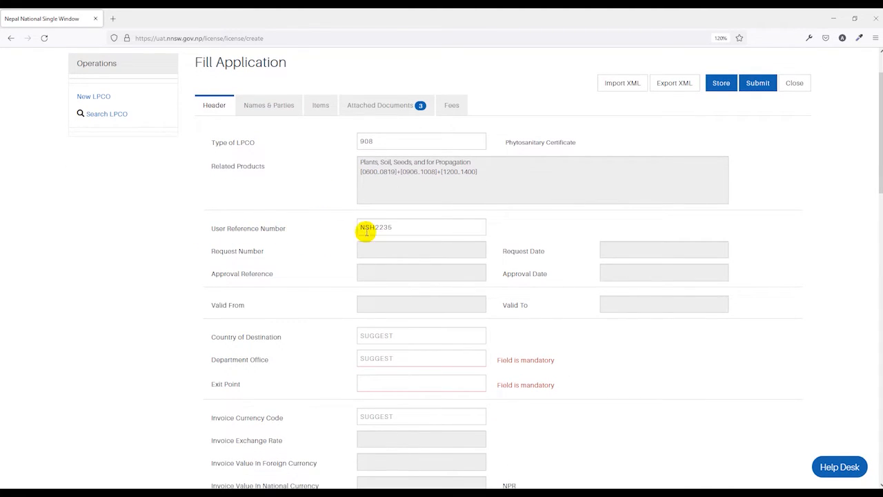
{"action": "left_click_drag", "start_coordinate": [402, 229], "coordinate": [335, 229]}
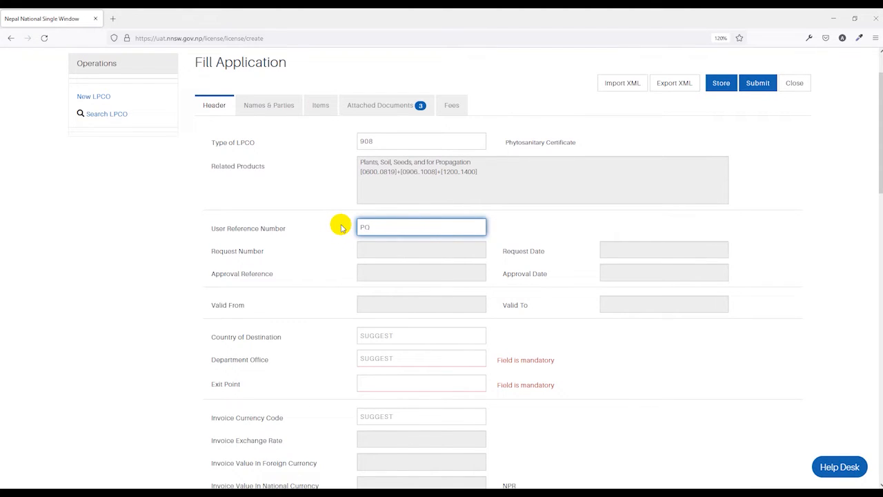
{"action": "left_click_drag", "start_coordinate": [366, 228], "coordinate": [317, 279]}
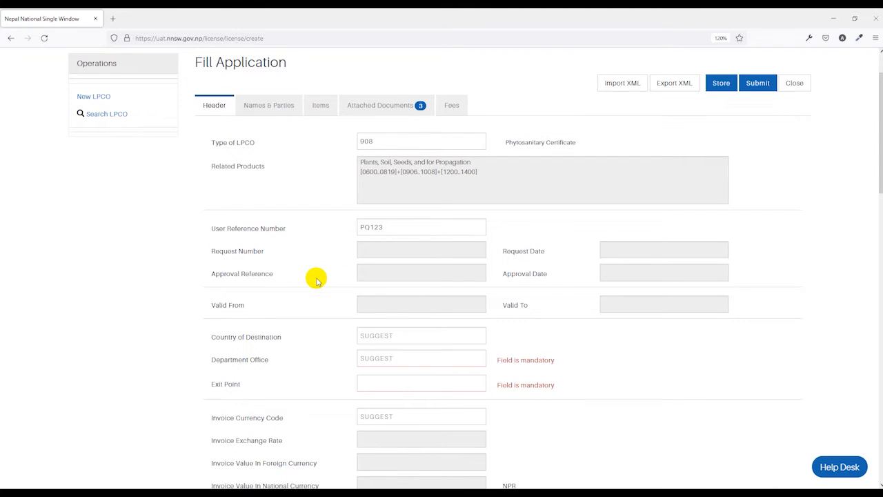
Set the Country of Destination to IN (India)
{"action": "scroll", "coordinate": [316, 278], "scroll_direction": "down", "scroll_amount": 2}
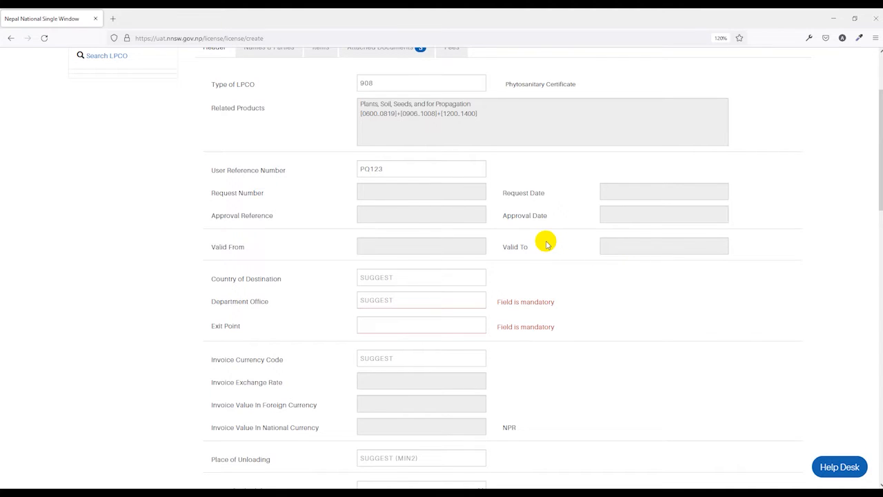
{"action": "scroll", "coordinate": [546, 243], "scroll_direction": "down", "scroll_amount": 1}
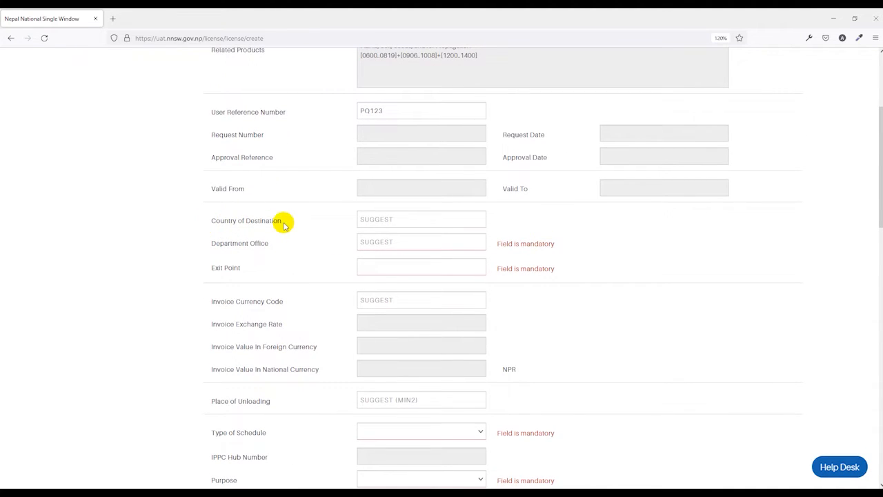
{"action": "left_click", "coordinate": [369, 219]}
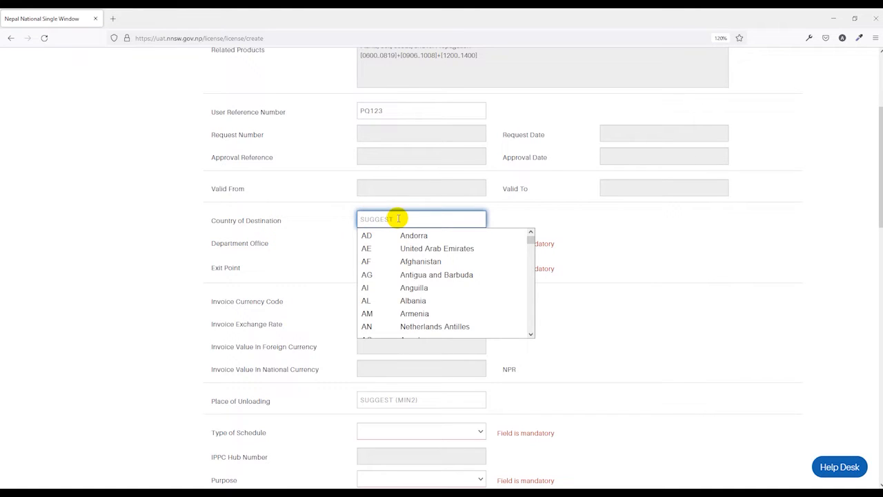
{"action": "type", "text": "IN"}
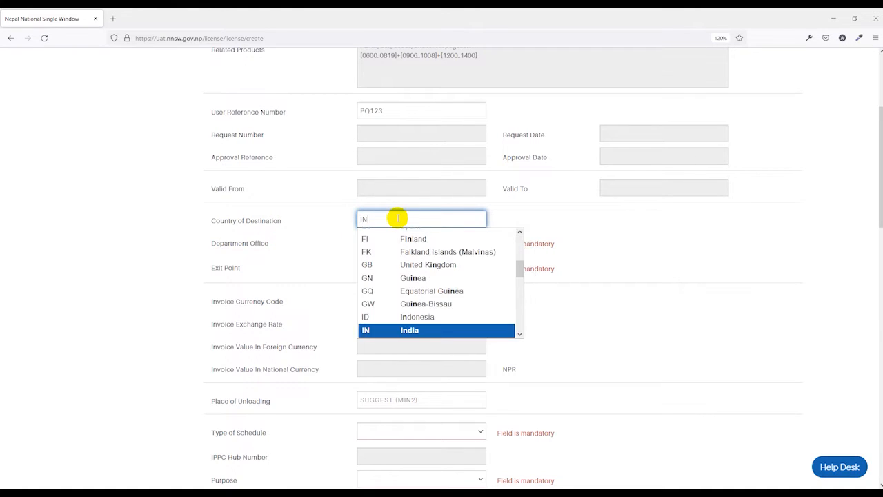
{"action": "key", "text": "Return"}
{"action": "left_click", "coordinate": [309, 256]}
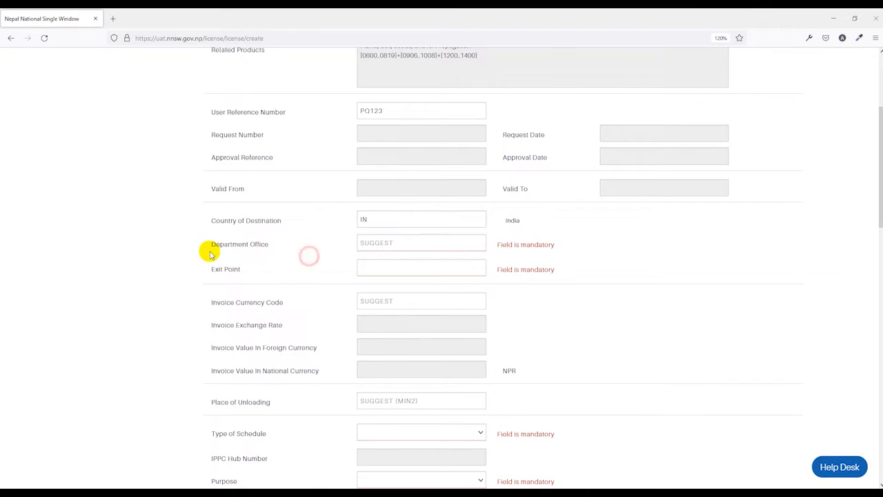
Set the Department Office to HRB, Plant Quarantine and Pesticide Management Centre, and the Exit Point to BRT01, Biratnagar Customs Office
{"action": "left_click", "coordinate": [386, 243]}
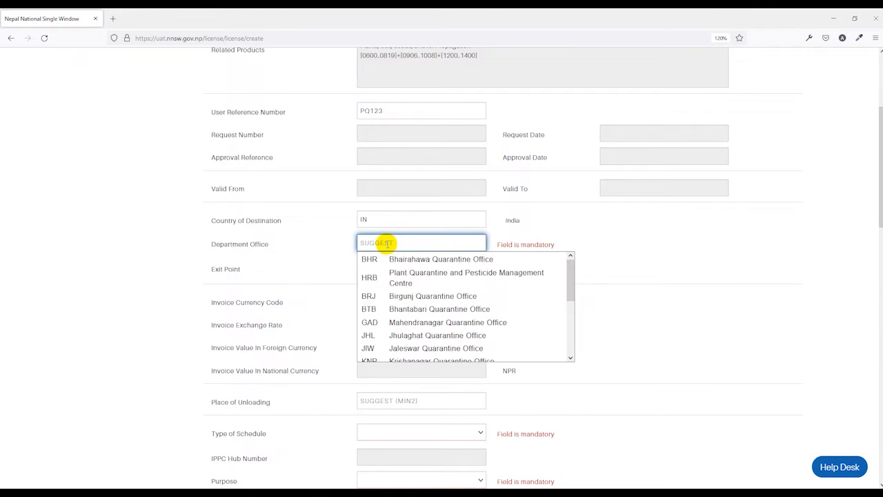
{"action": "scroll", "coordinate": [404, 282], "scroll_direction": "up", "scroll_amount": 1}
{"action": "left_click", "coordinate": [407, 278]}
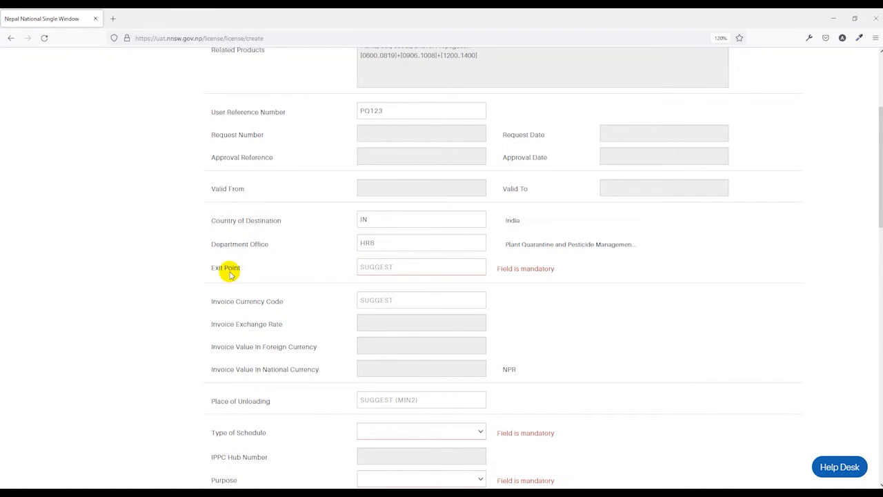
{"action": "left_click", "coordinate": [382, 270]}
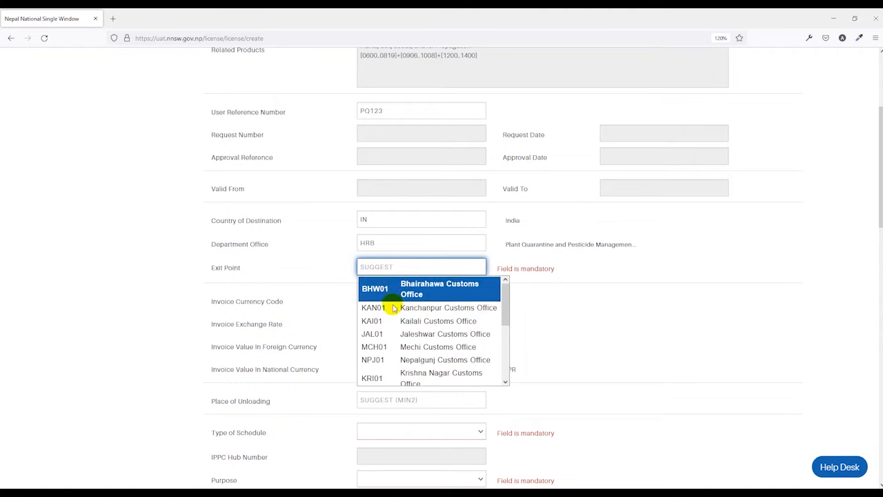
{"action": "scroll", "coordinate": [390, 304], "scroll_direction": "down", "scroll_amount": 1}
{"action": "scroll", "coordinate": [396, 314], "scroll_direction": "down", "scroll_amount": 1}
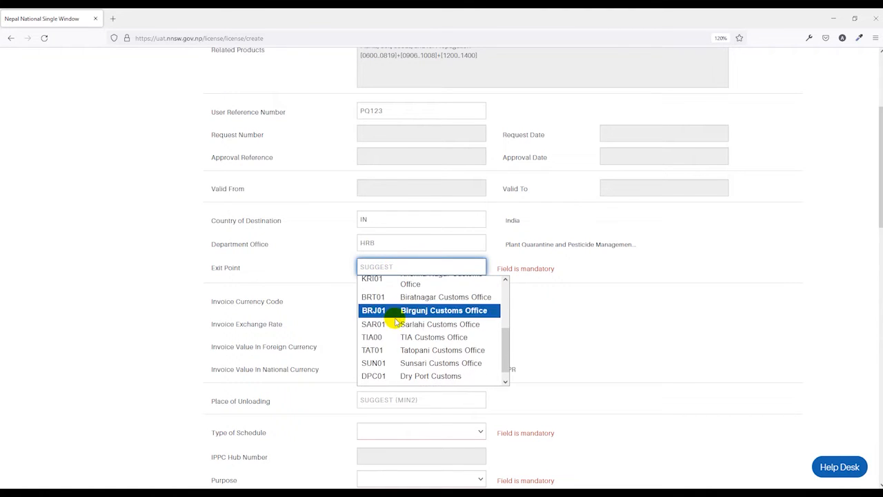
{"action": "left_click", "coordinate": [400, 304]}
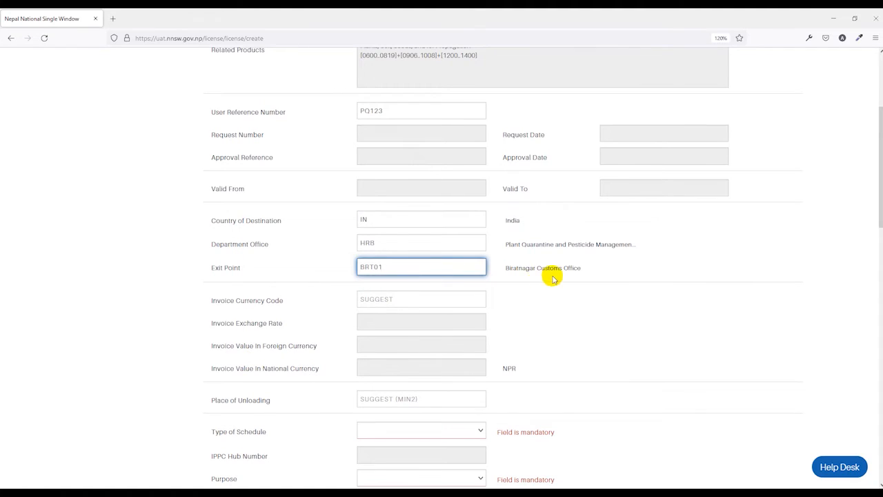
Set the Invoice Currency Code to INR (Indian Rupee)
{"action": "left_click", "coordinate": [397, 298]}
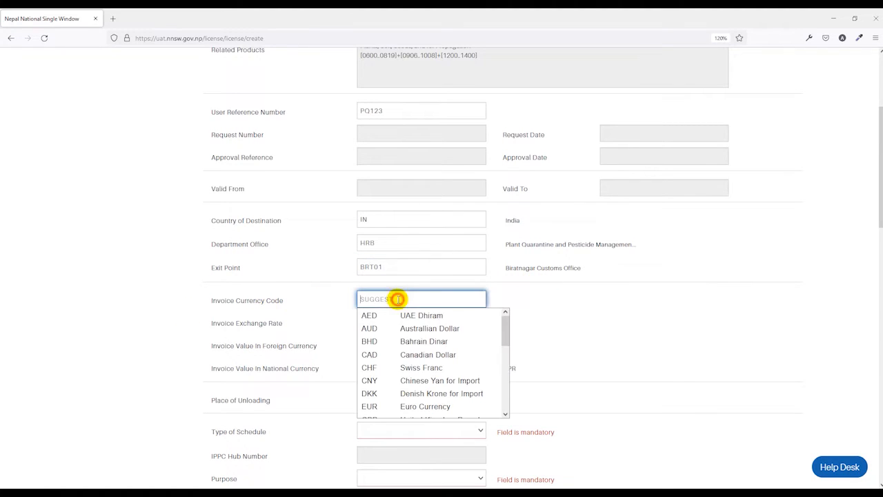
{"action": "type", "text": "INR"}
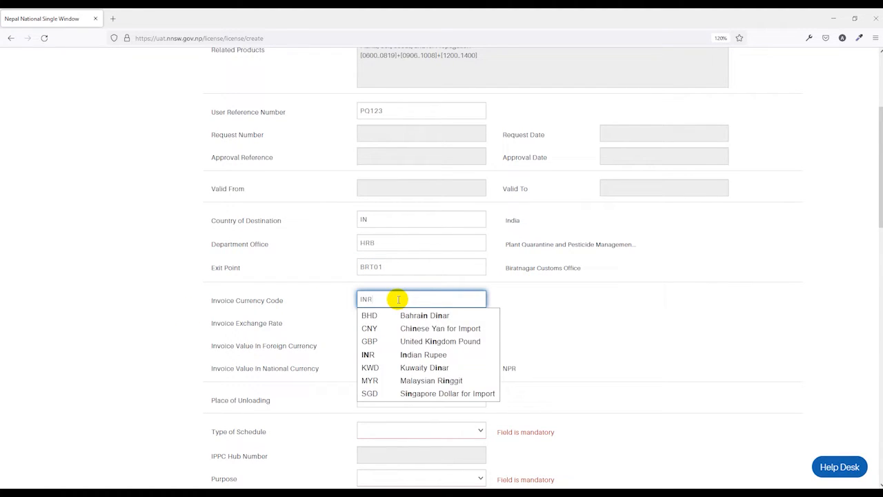
{"action": "left_click", "coordinate": [398, 319]}
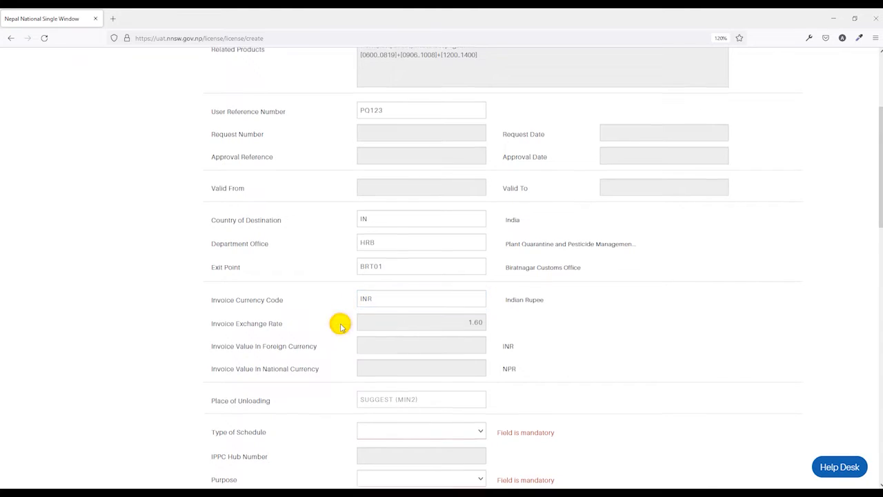
Look up Indian locations with IN and set the Place of Unloading to INLKW (Luknow)
{"action": "scroll", "coordinate": [339, 322], "scroll_direction": "down", "scroll_amount": 1}
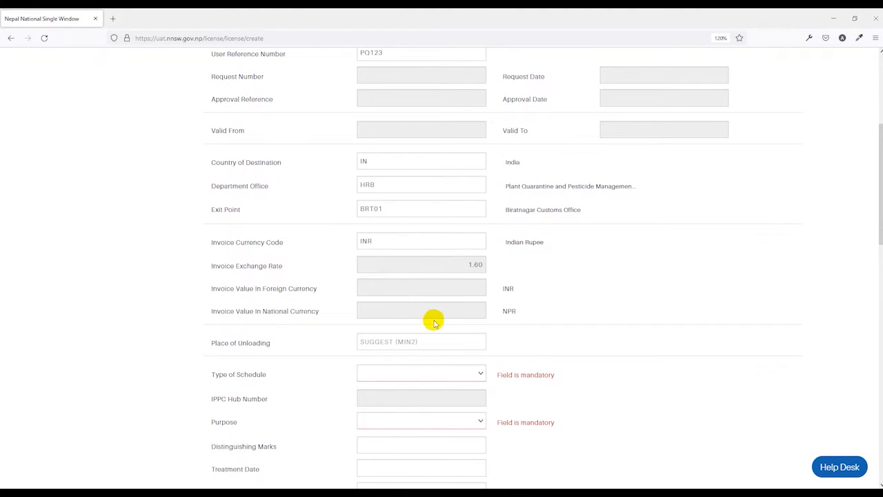
{"action": "scroll", "coordinate": [313, 312], "scroll_direction": "down", "scroll_amount": 1}
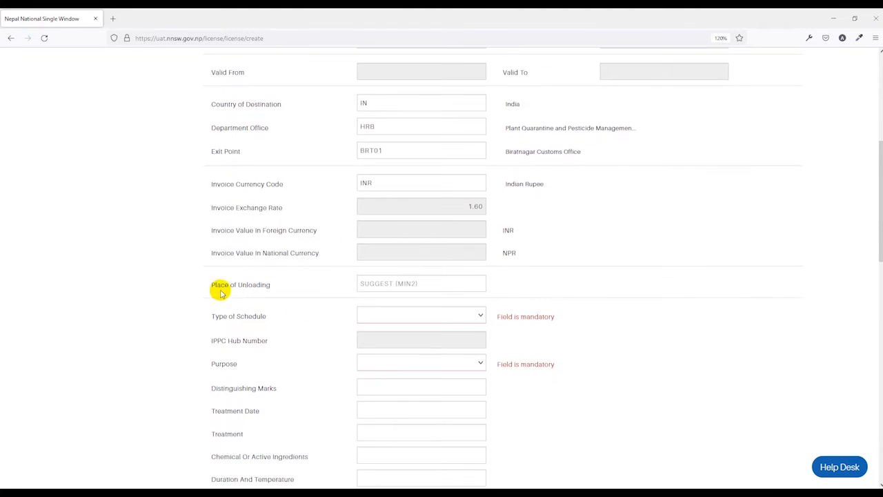
{"action": "scroll", "coordinate": [331, 270], "scroll_direction": "down", "scroll_amount": 1}
{"action": "left_click", "coordinate": [398, 225]}
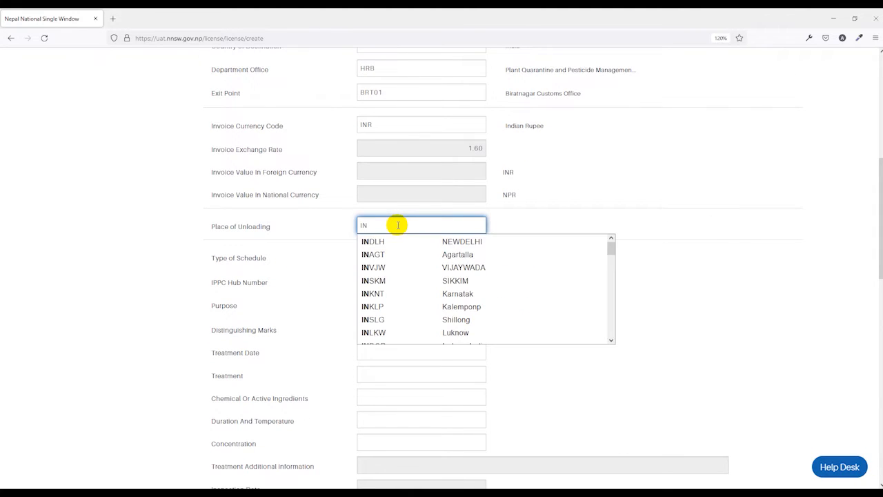
{"action": "scroll", "coordinate": [408, 316], "scroll_direction": "down", "scroll_amount": 1}
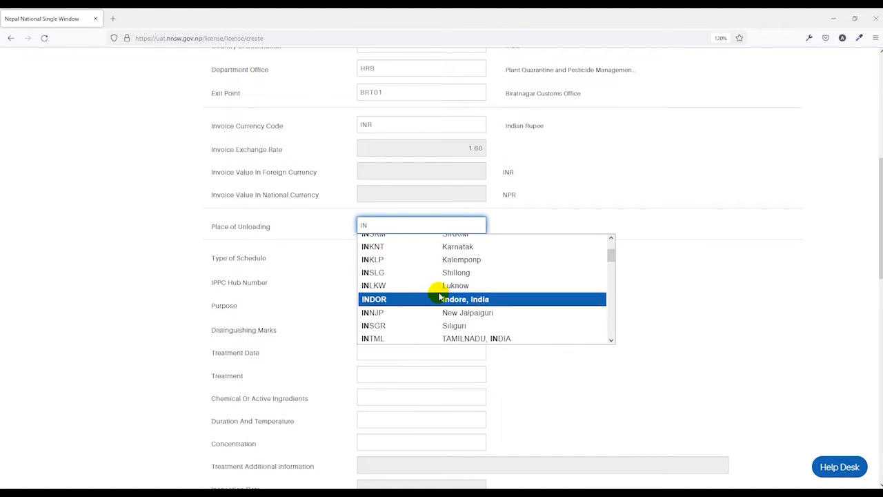
{"action": "left_click", "coordinate": [461, 289]}
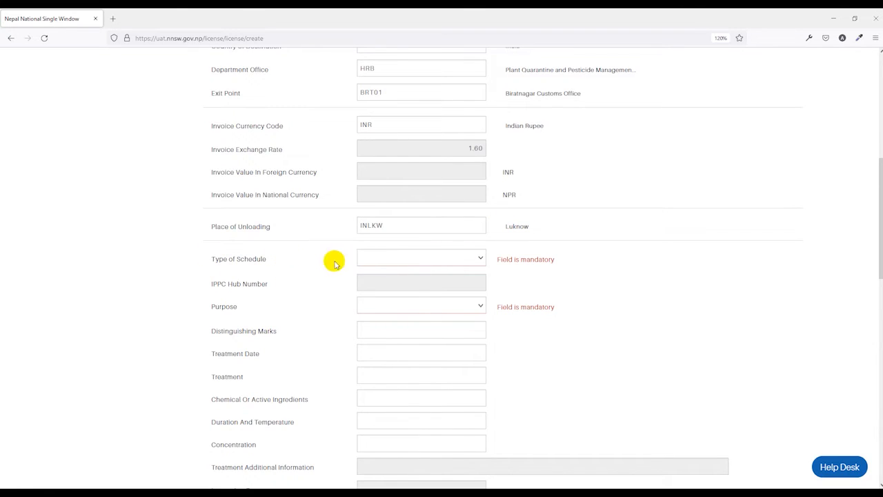
Set the Type of Schedule to Phytosanitary Certificate and the Purpose to Consumption
{"action": "left_click", "coordinate": [423, 261]}
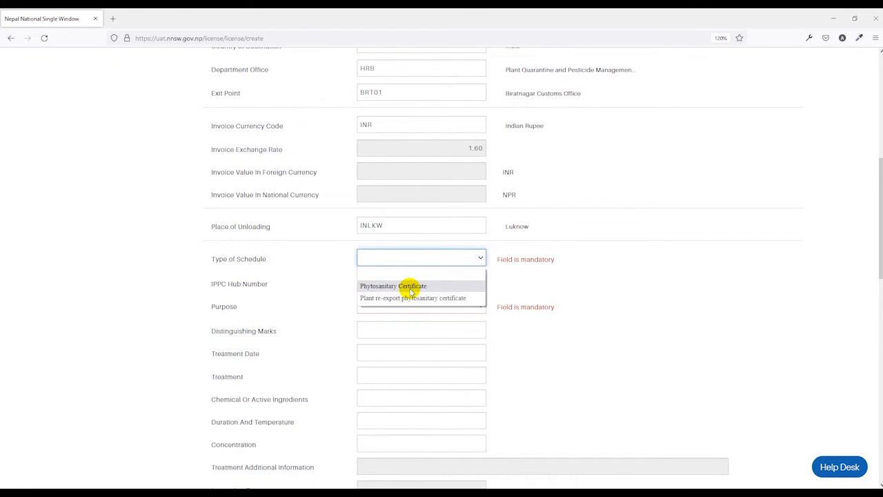
{"action": "left_click", "coordinate": [410, 286]}
{"action": "scroll", "coordinate": [568, 279], "scroll_direction": "down", "scroll_amount": 2}
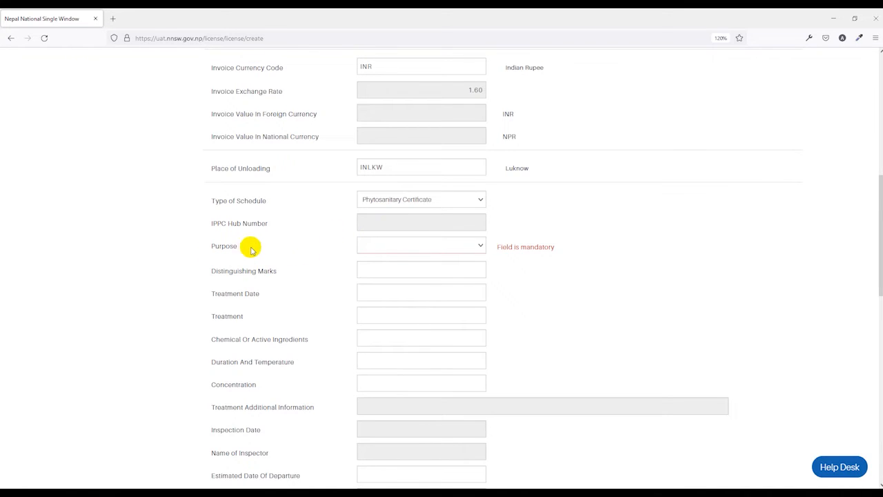
{"action": "left_click", "coordinate": [398, 250]}
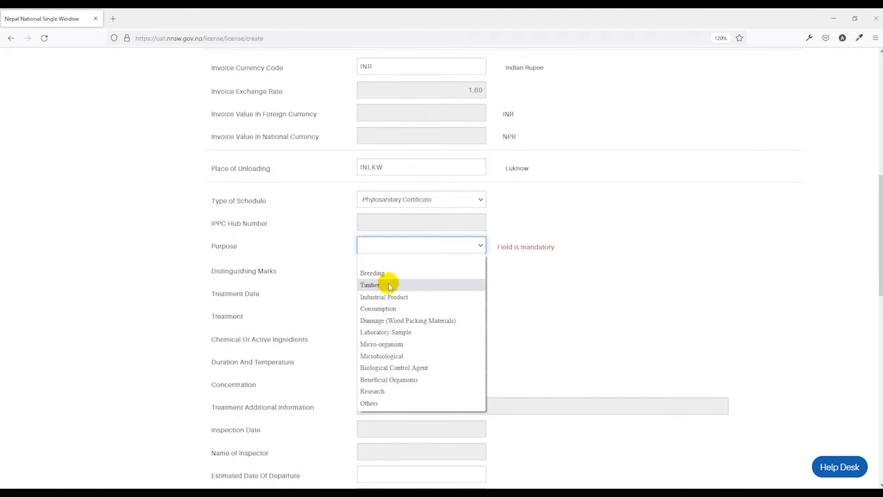
{"action": "left_click", "coordinate": [384, 307]}
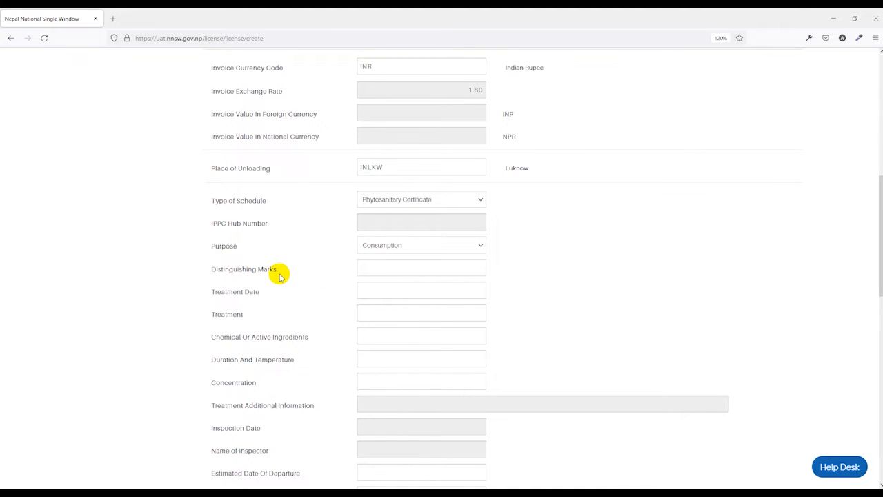
Set the Treatment Date to 17/02/2022
{"action": "scroll", "coordinate": [280, 276], "scroll_direction": "down", "scroll_amount": 2}
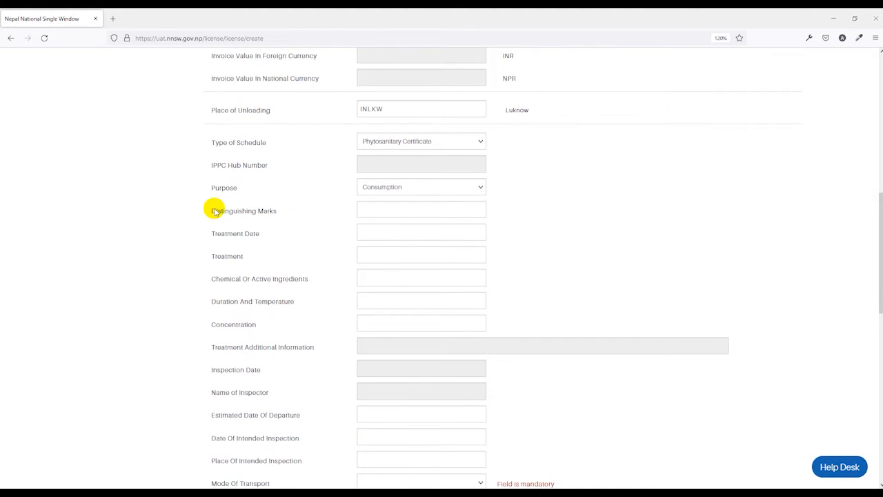
{"action": "left_click", "coordinate": [382, 211]}
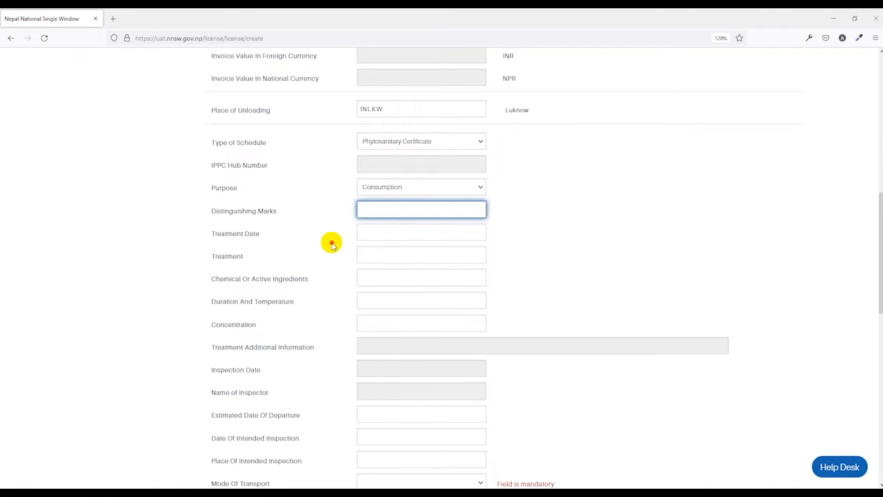
{"action": "left_click", "coordinate": [376, 233]}
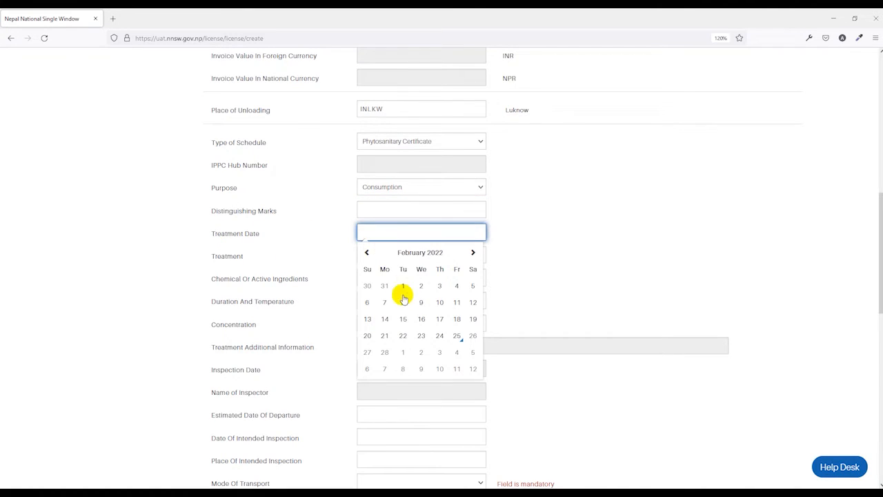
{"action": "left_click", "coordinate": [437, 318]}
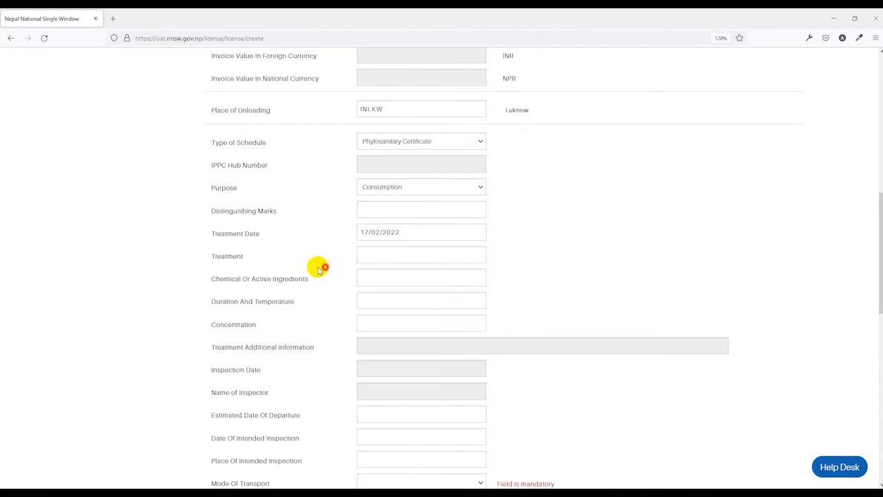
Set the Treatment to test and the Chemical Or Active Ingredients to A1 Chemical
{"action": "left_click", "coordinate": [390, 257]}
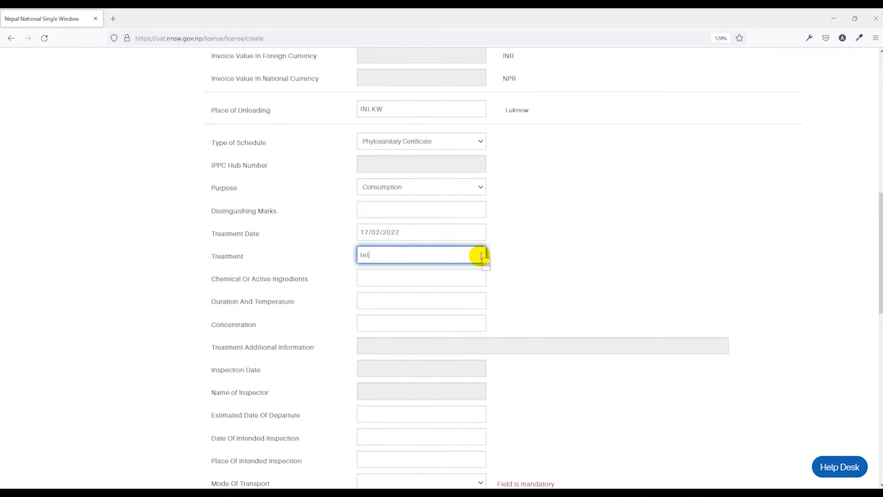
{"action": "left_click", "coordinate": [264, 270]}
{"action": "left_click", "coordinate": [378, 281]}
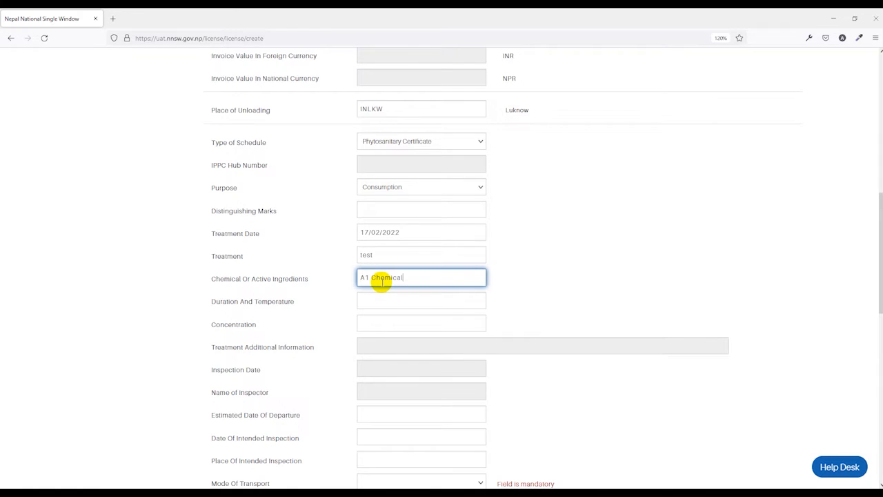
{"action": "left_click", "coordinate": [386, 298]}
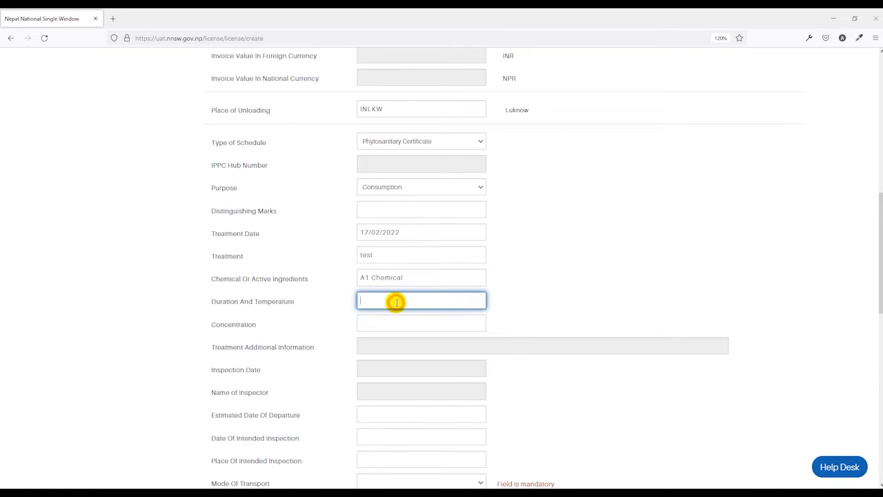
{"action": "left_click", "coordinate": [321, 319]}
{"action": "left_click", "coordinate": [373, 326]}
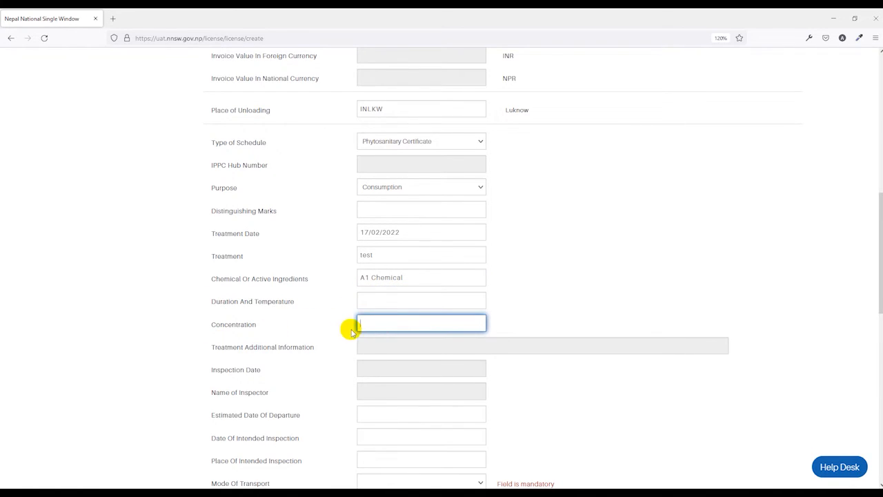
{"action": "scroll", "coordinate": [351, 331], "scroll_direction": "down", "scroll_amount": 1}
{"action": "scroll", "coordinate": [442, 180], "scroll_direction": "up", "scroll_amount": 1}
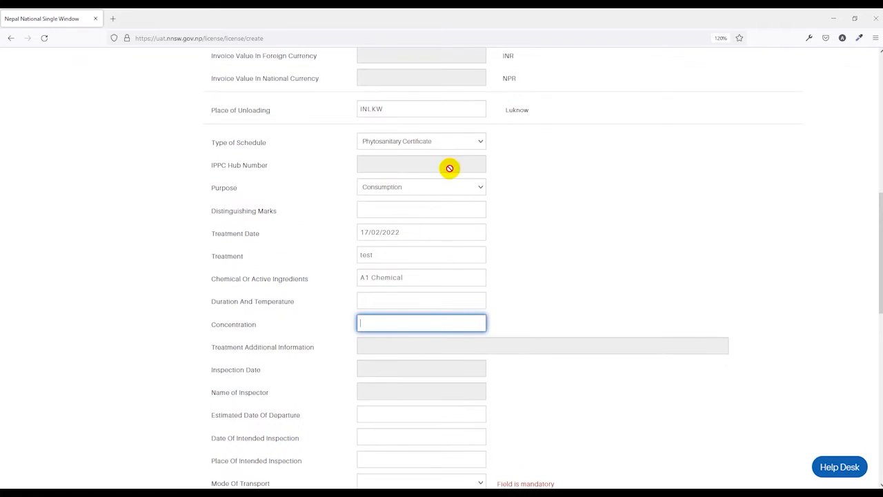
{"action": "left_click", "coordinate": [535, 225]}
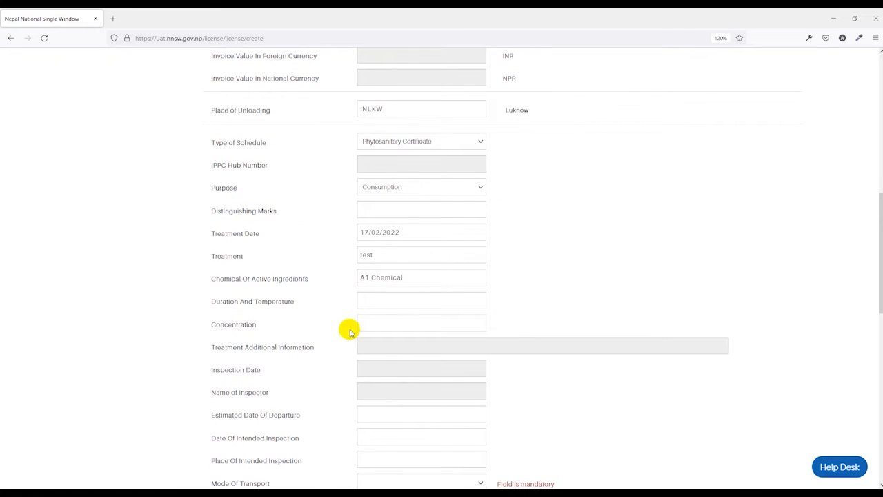
Set the Estimated Date Of Departure to 03/03/2022
{"action": "scroll", "coordinate": [318, 316], "scroll_direction": "down", "scroll_amount": 1}
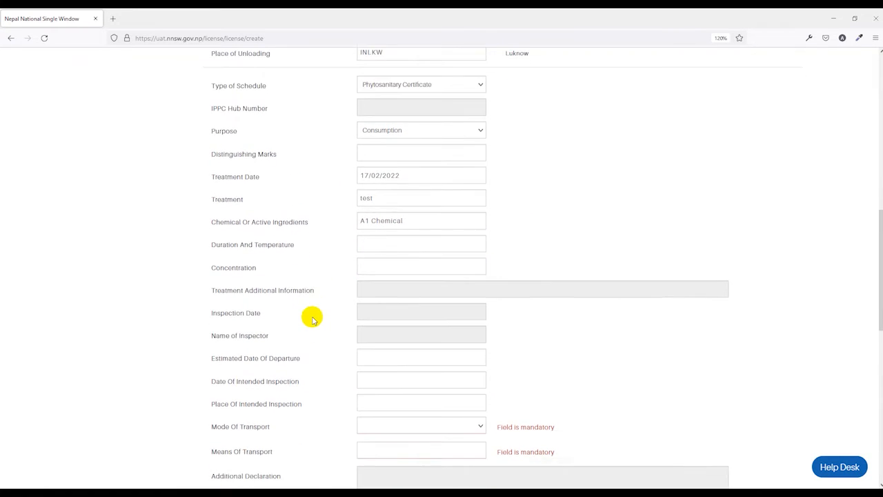
{"action": "scroll", "coordinate": [312, 319], "scroll_direction": "down", "scroll_amount": 1}
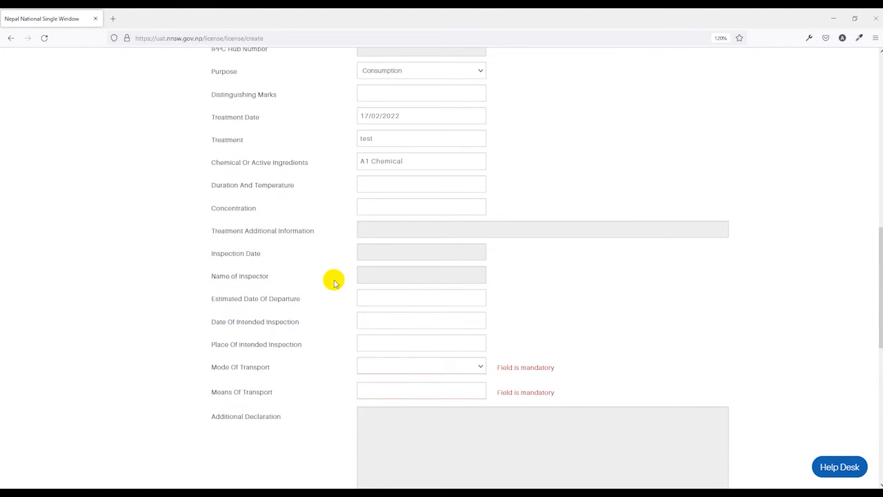
{"action": "scroll", "coordinate": [335, 281], "scroll_direction": "down", "scroll_amount": 1}
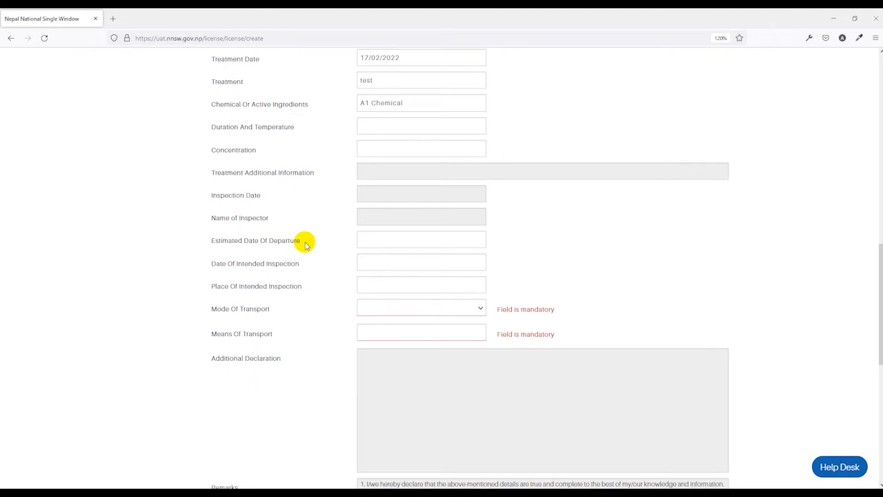
{"action": "left_click", "coordinate": [405, 239]}
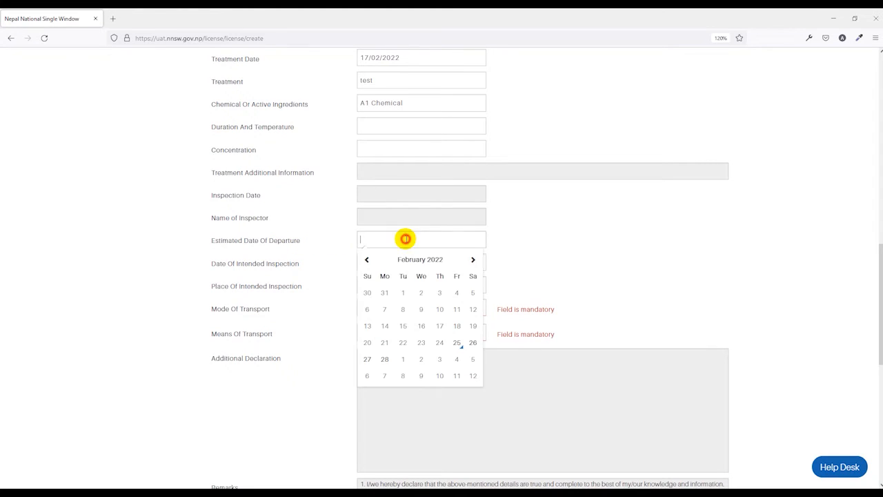
{"action": "left_click", "coordinate": [473, 259]}
{"action": "left_click", "coordinate": [437, 293]}
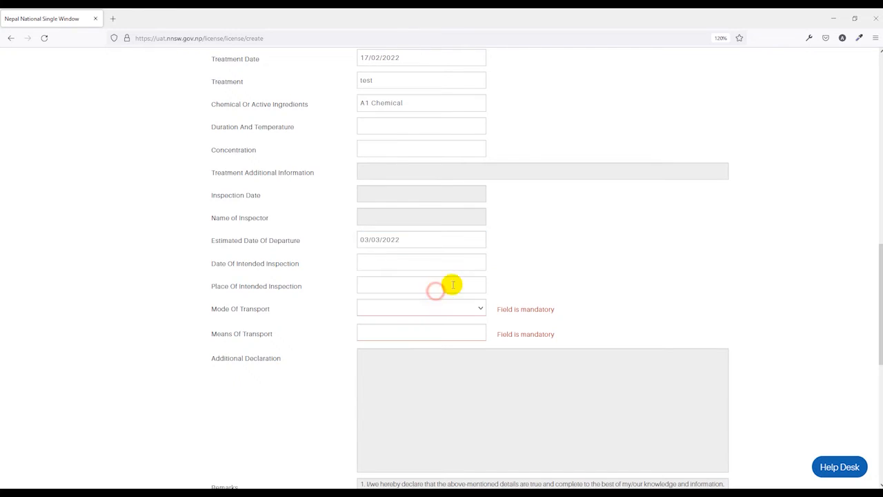
Set the Date Of Intended Inspection to 02/03/2022 and the Place Of Intended Inspection to Biratnagar
{"action": "scroll", "coordinate": [395, 221], "scroll_direction": "down", "scroll_amount": 1}
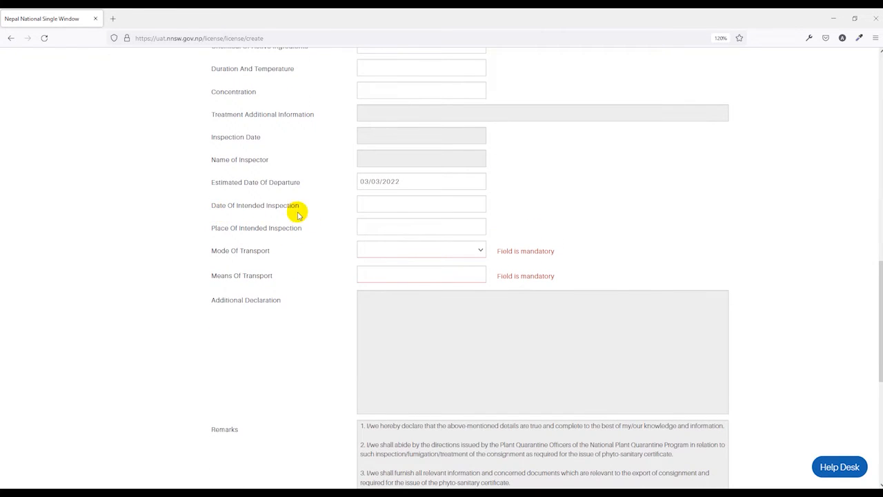
{"action": "left_click", "coordinate": [390, 203]}
{"action": "left_click", "coordinate": [470, 225]}
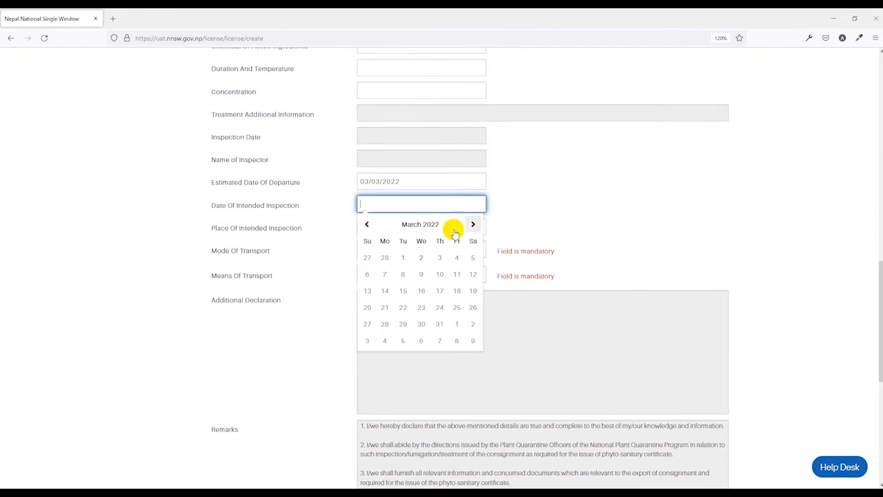
{"action": "left_click", "coordinate": [420, 258]}
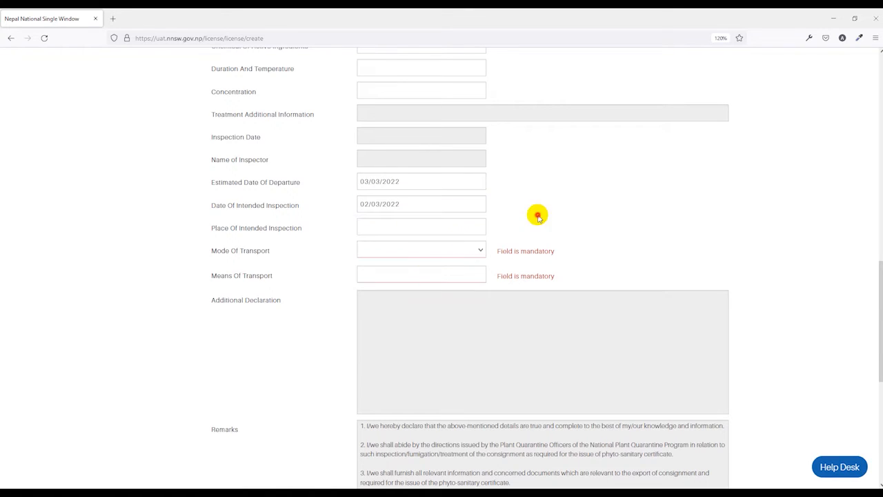
{"action": "left_click", "coordinate": [383, 228]}
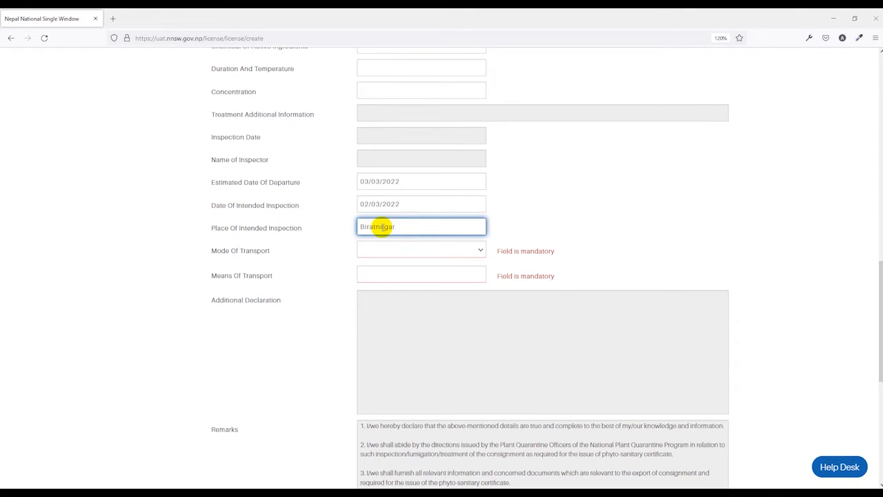
Set the Mode Of Transport to Road Vehicle and the Means Of Transport to AN123
{"action": "left_click", "coordinate": [384, 250]}
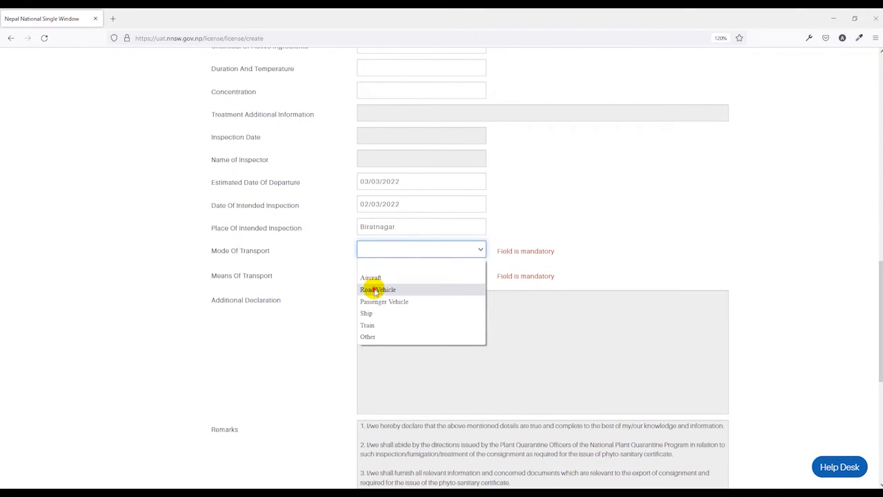
{"action": "left_click", "coordinate": [376, 289]}
{"action": "left_click", "coordinate": [233, 275]}
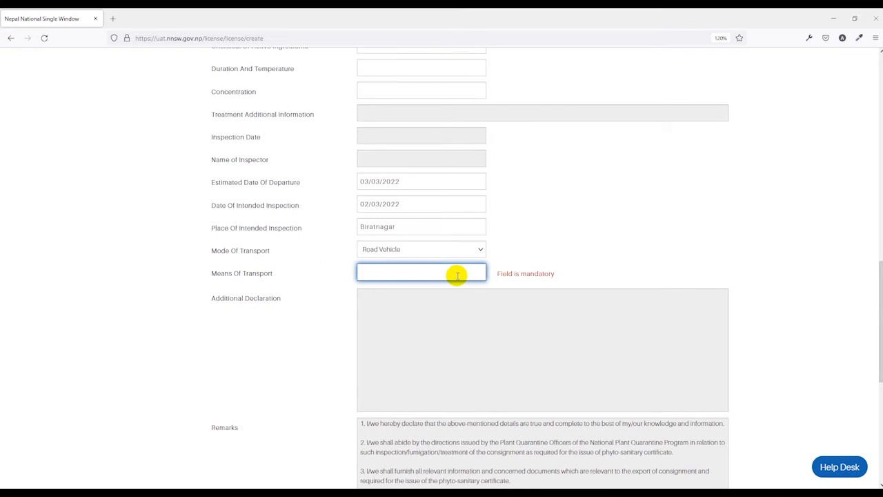
{"action": "type", "text": "AN123"}
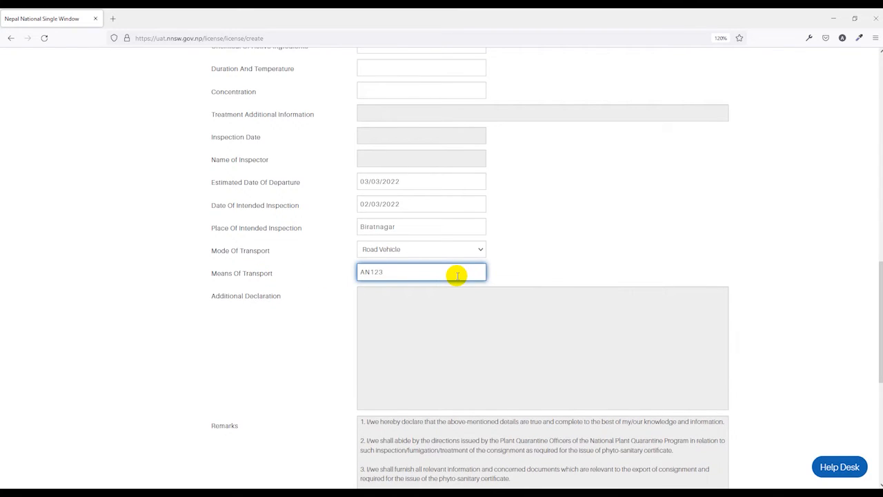
{"action": "left_click", "coordinate": [337, 321]}
{"action": "scroll", "coordinate": [342, 296], "scroll_direction": "down", "scroll_amount": 3}
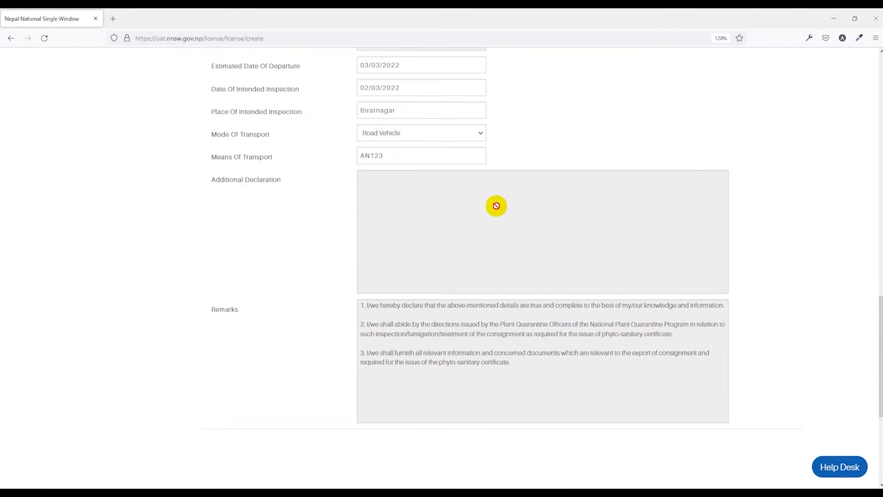
{"action": "scroll", "coordinate": [505, 221], "scroll_direction": "down", "scroll_amount": 2}
{"action": "left_click_drag", "start_coordinate": [369, 249], "coordinate": [536, 361]}
Set the Receiver Name & Address to ABC Company, India in the Names & Parties section
{"action": "scroll", "coordinate": [537, 361], "scroll_direction": "up", "scroll_amount": 12}
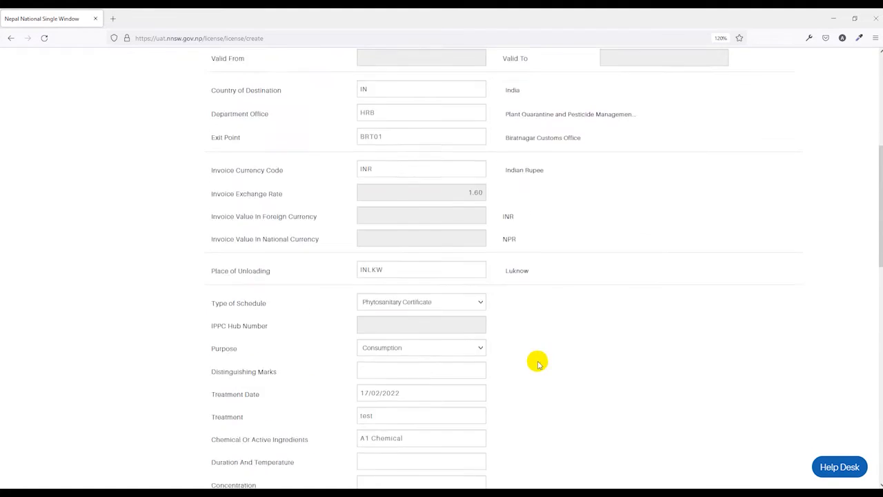
{"action": "left_click", "coordinate": [259, 165]}
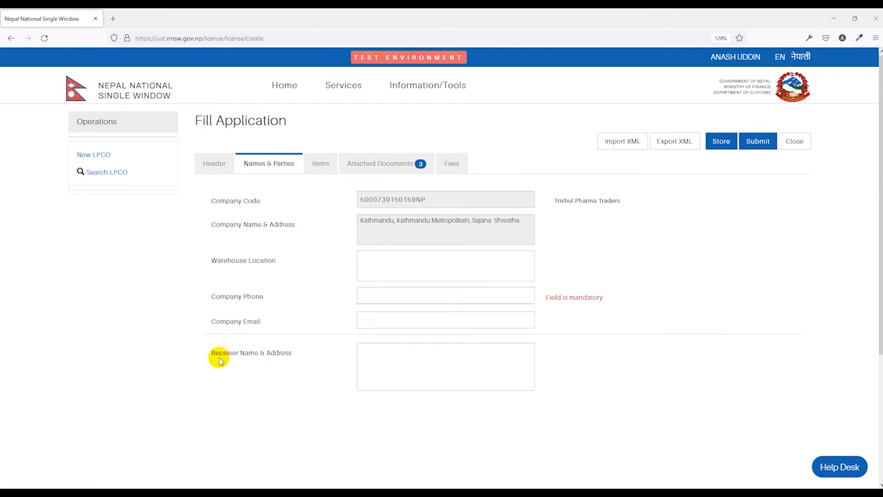
{"action": "left_click", "coordinate": [391, 362]}
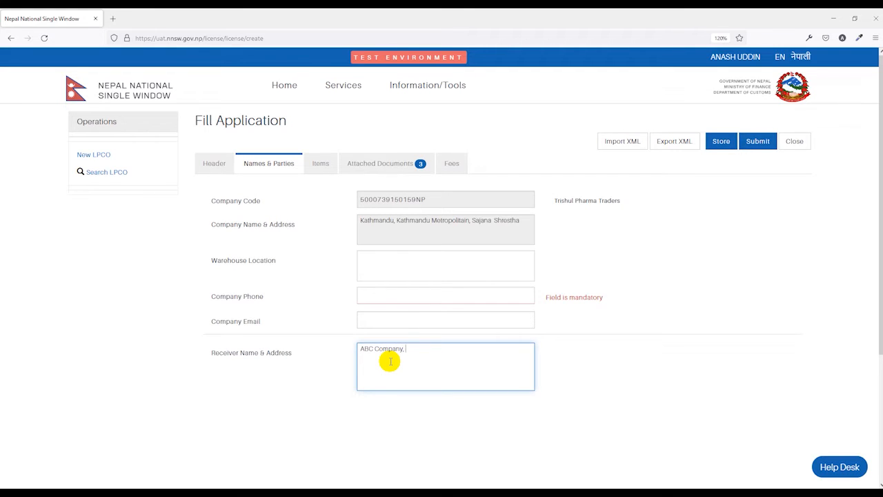
{"action": "left_click", "coordinate": [315, 385]}
Fill in the company's phone number and e-mail address, leaving the Warehouse Location blank
{"action": "left_click", "coordinate": [384, 296]}
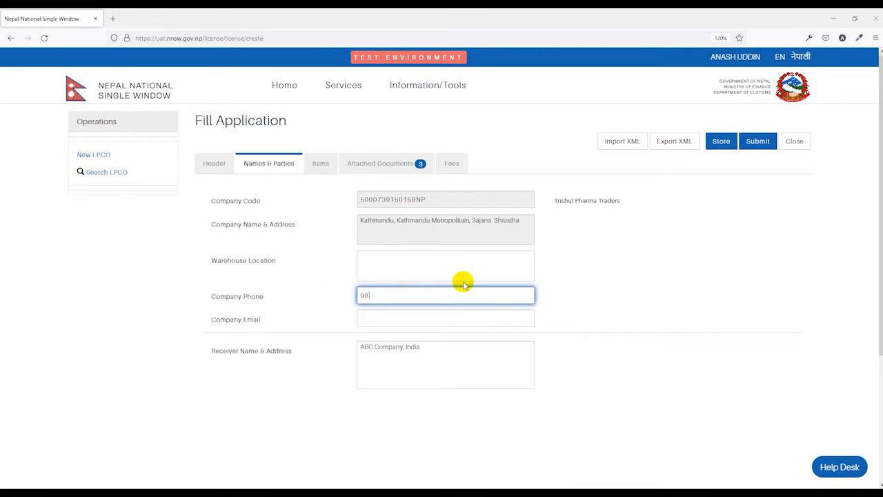
{"action": "left_click", "coordinate": [322, 327]}
{"action": "left_click", "coordinate": [373, 318]}
{"action": "type", "text": "anash@test.com"}
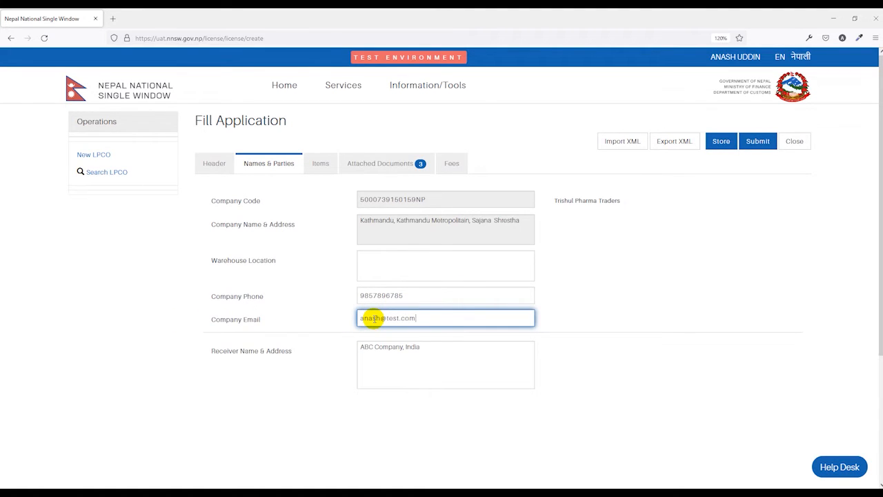
{"action": "left_click", "coordinate": [647, 308]}
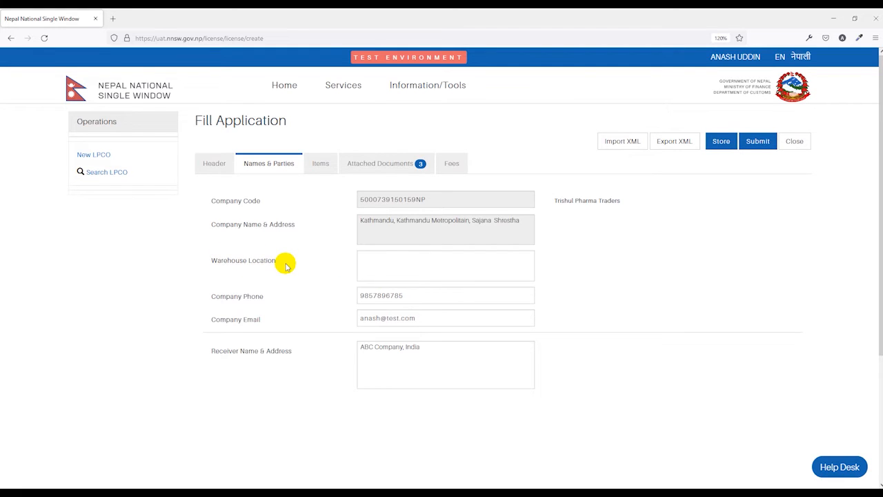
{"action": "left_click", "coordinate": [381, 264]}
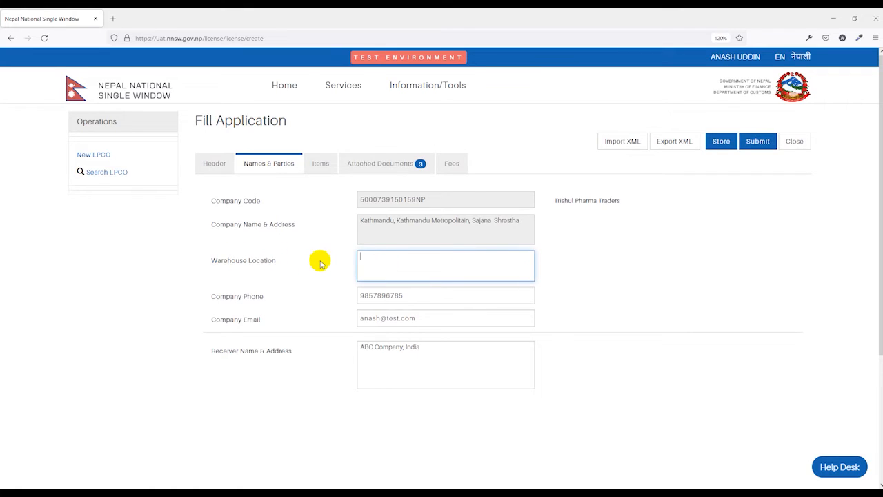
{"action": "left_click", "coordinate": [320, 166]}
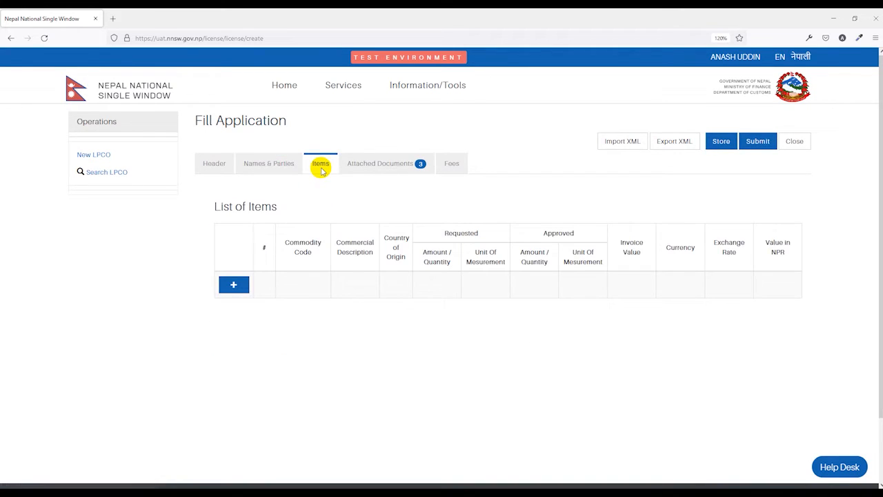
{"action": "scroll", "coordinate": [321, 171], "scroll_direction": "down", "scroll_amount": 1}
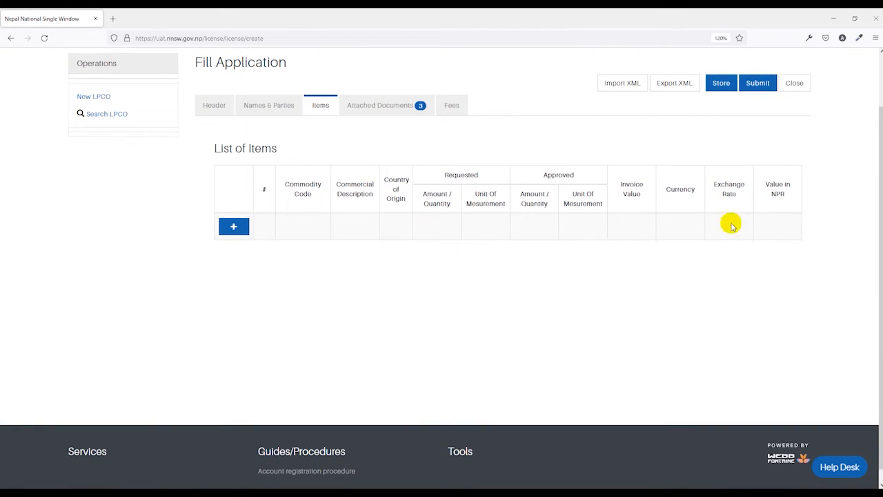
{"action": "scroll", "coordinate": [449, 269], "scroll_direction": "up", "scroll_amount": 1}
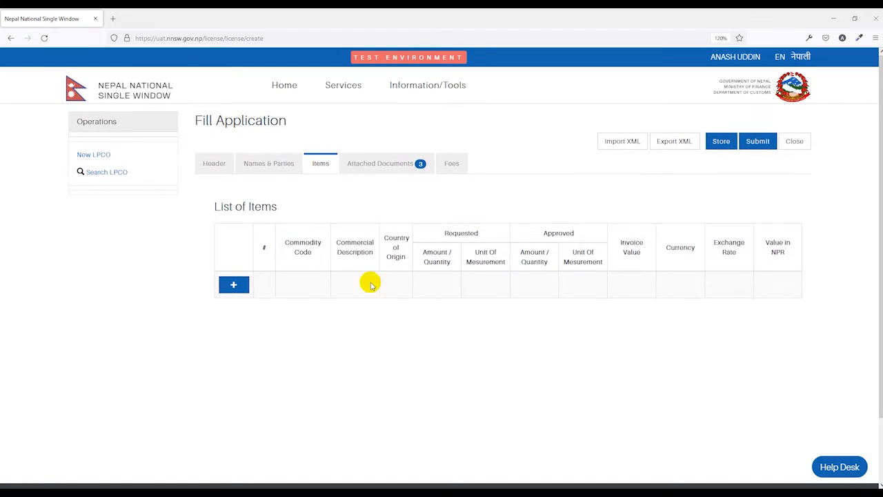
{"action": "left_click", "coordinate": [234, 286]}
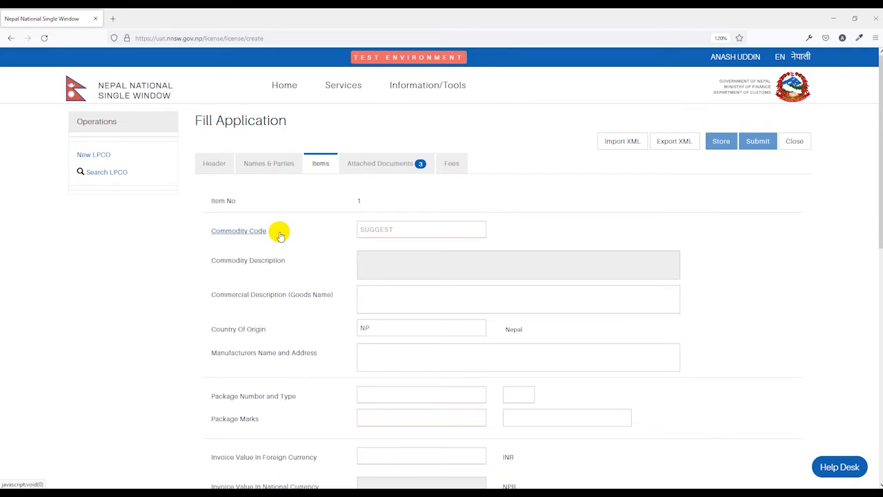
{"action": "left_click", "coordinate": [382, 228]}
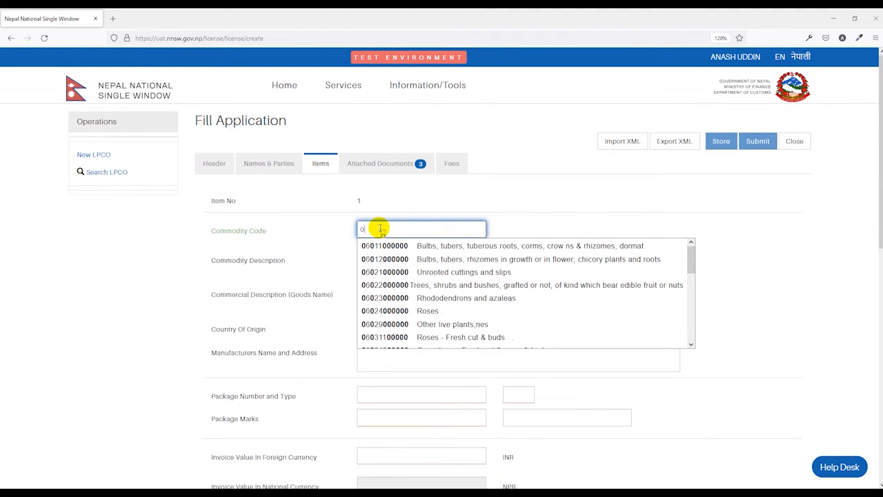
{"action": "left_click", "coordinate": [399, 313]}
{"action": "left_click_drag", "start_coordinate": [369, 257], "coordinate": [327, 269]}
Set the item's Commercial Description to A1 Rose, keeping NP (Nepal) as the Country Of Origin
{"action": "scroll", "coordinate": [327, 268], "scroll_direction": "down", "scroll_amount": 1}
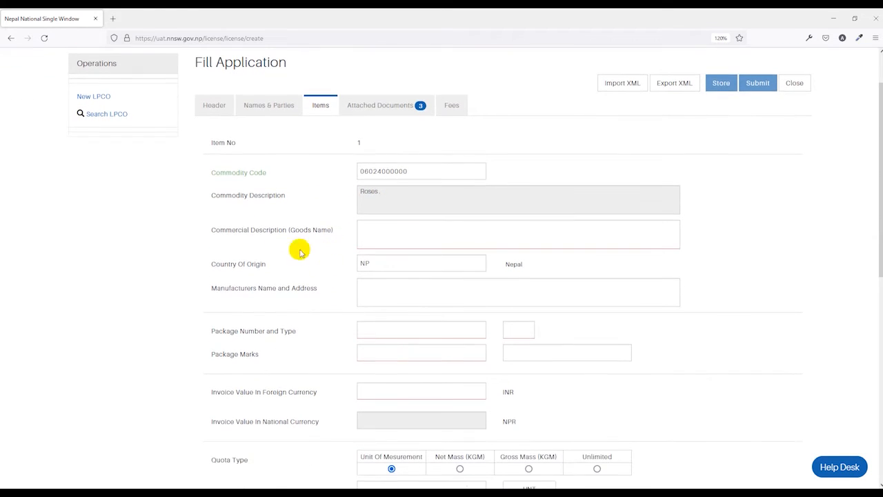
{"action": "left_click", "coordinate": [381, 231]}
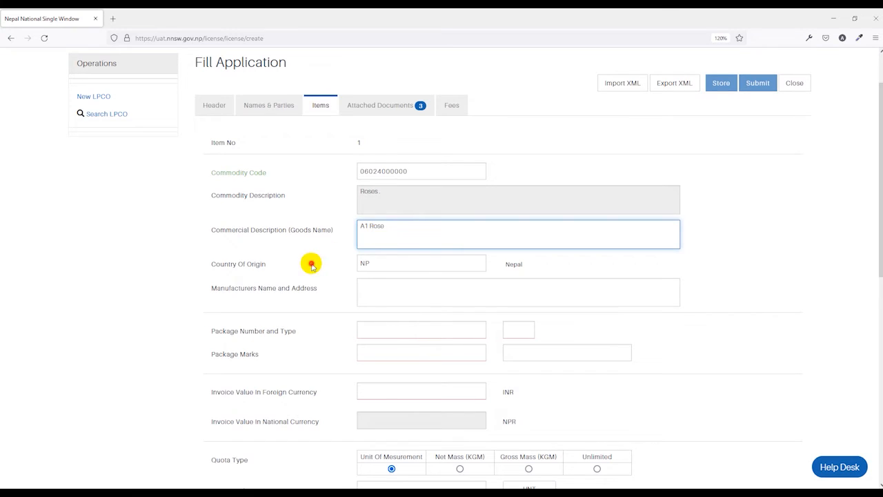
{"action": "left_click", "coordinate": [217, 263]}
{"action": "left_click_drag", "start_coordinate": [366, 264], "coordinate": [378, 271]}
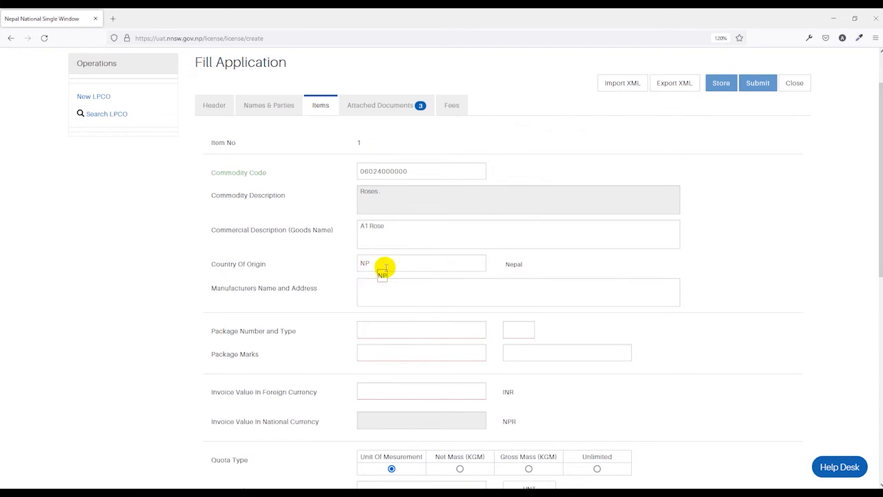
{"action": "mouse_move", "coordinate": [364, 264]}
{"action": "left_mouse_down"}
{"action": "mouse_move", "coordinate": [389, 267]}
{"action": "mouse_move", "coordinate": [378, 264]}
{"action": "left_mouse_up"}
{"action": "left_click", "coordinate": [385, 267]}
{"action": "left_click", "coordinate": [337, 289]}
Set the item's Package Number to 50, the package type to 1W (Drum, wooden) and the Package Marks to A23
{"action": "scroll", "coordinate": [334, 287], "scroll_direction": "down", "scroll_amount": 1}
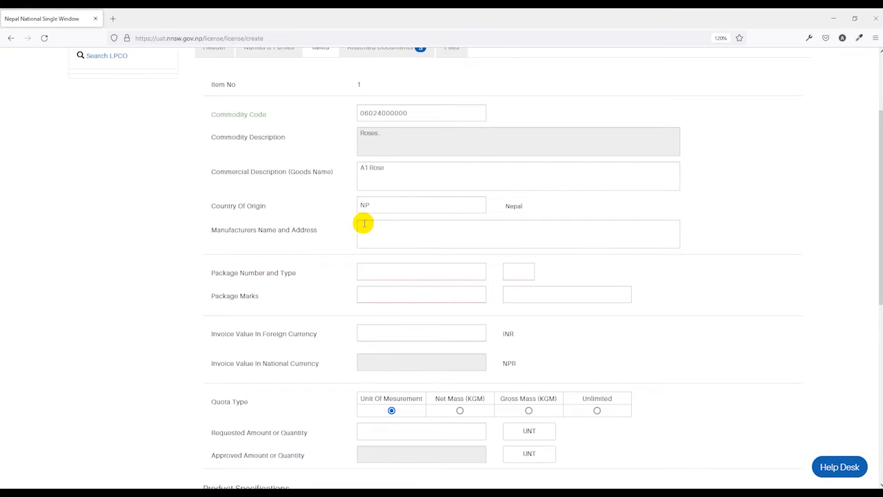
{"action": "scroll", "coordinate": [361, 221], "scroll_direction": "down", "scroll_amount": 2}
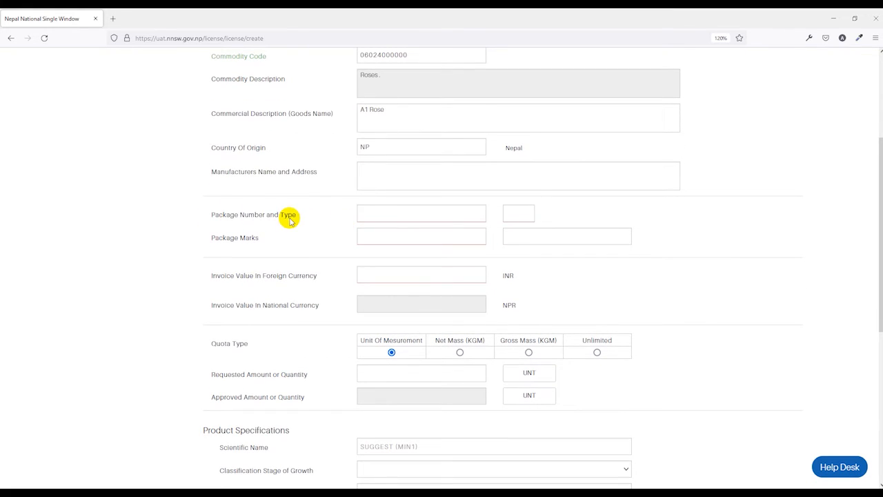
{"action": "left_click", "coordinate": [512, 214]}
{"action": "scroll", "coordinate": [545, 256], "scroll_direction": "down", "scroll_amount": 2}
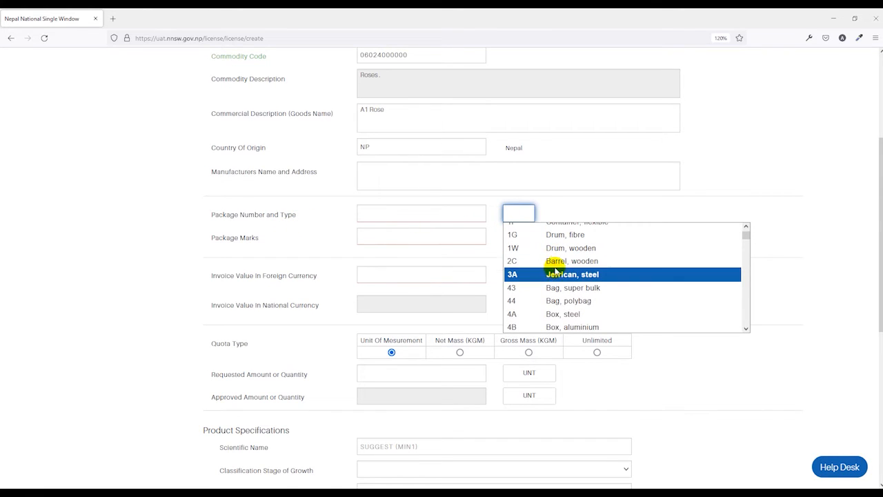
{"action": "left_click", "coordinate": [560, 252]}
{"action": "left_click", "coordinate": [421, 210]}
{"action": "type", "text": "50"}
{"action": "left_click", "coordinate": [251, 242]}
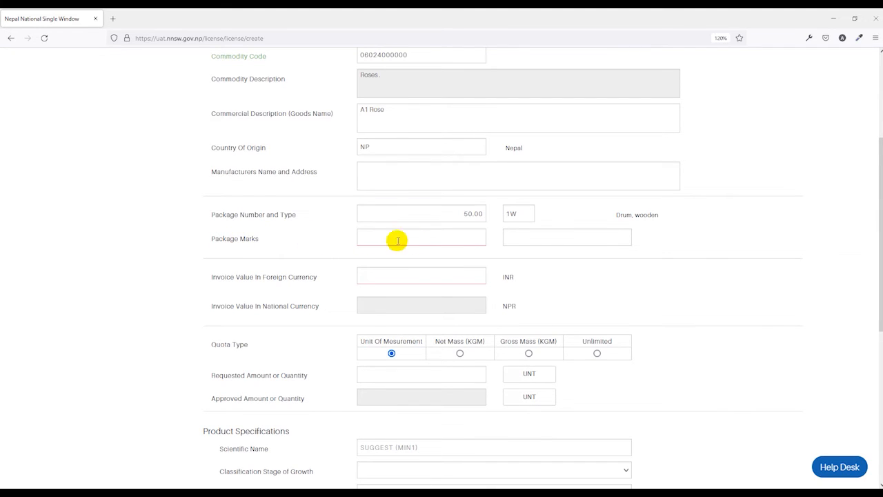
{"action": "left_click", "coordinate": [422, 241]}
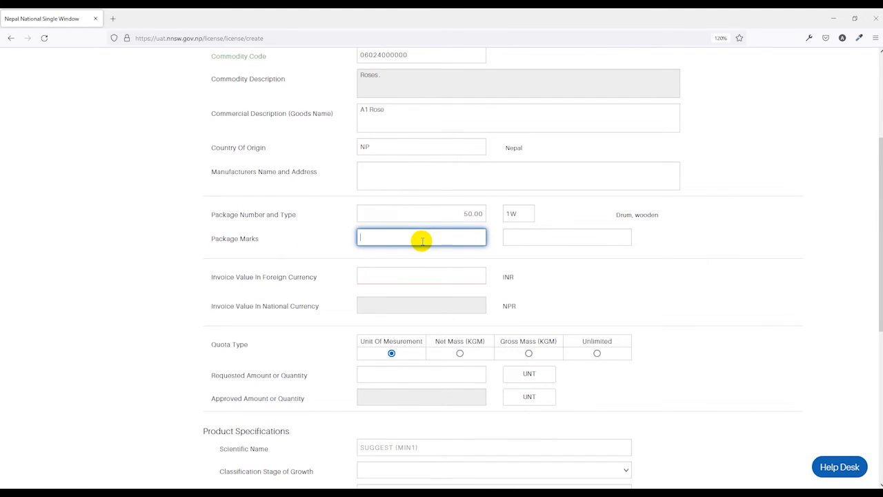
{"action": "type", "text": "A23"}
{"action": "left_click", "coordinate": [325, 285]}
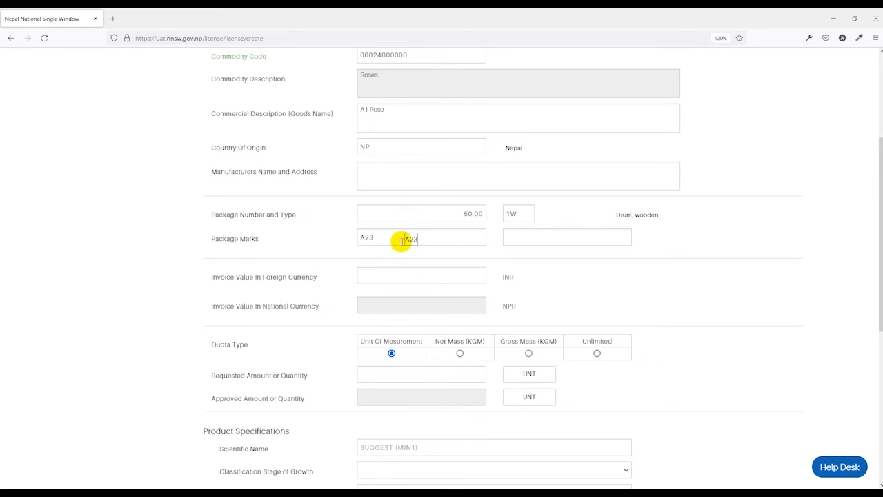
Set the item's Invoice Value In Foreign Currency to 500,000 INR
{"action": "scroll", "coordinate": [400, 239], "scroll_direction": "down", "scroll_amount": 1}
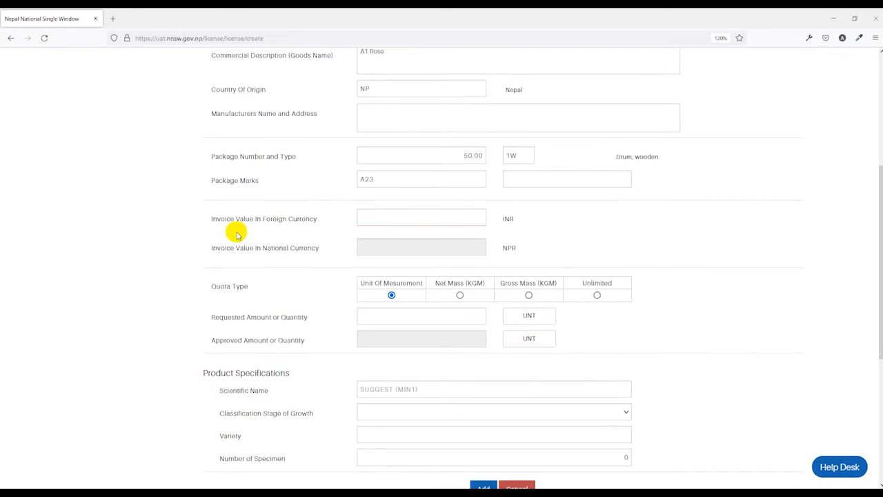
{"action": "left_click", "coordinate": [457, 221]}
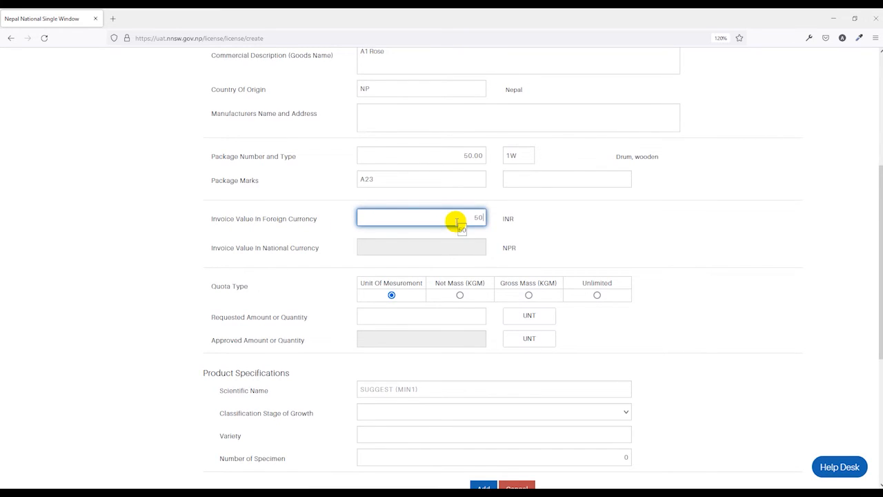
{"action": "type", "text": "500,000"}
{"action": "left_click", "coordinate": [556, 223]}
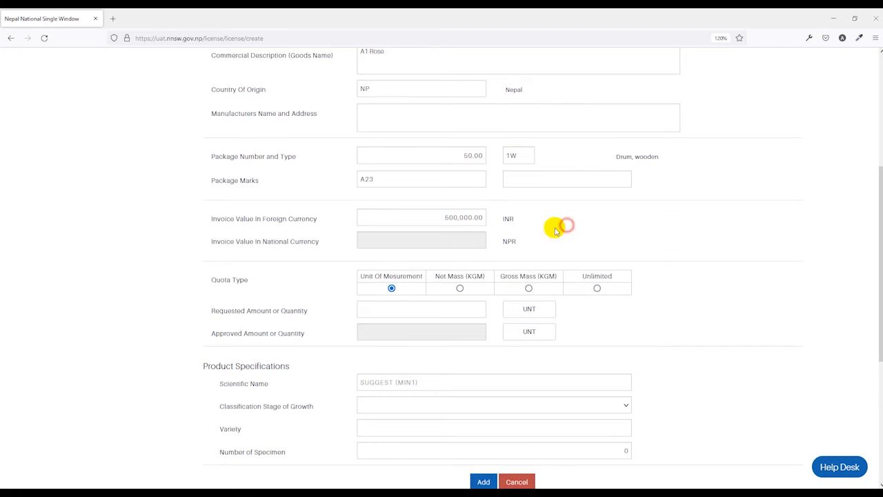
Set the Quota Type to Unit Of Mesurement and the Requested Amount or Quantity to 5,000
{"action": "scroll", "coordinate": [518, 246], "scroll_direction": "down", "scroll_amount": 1}
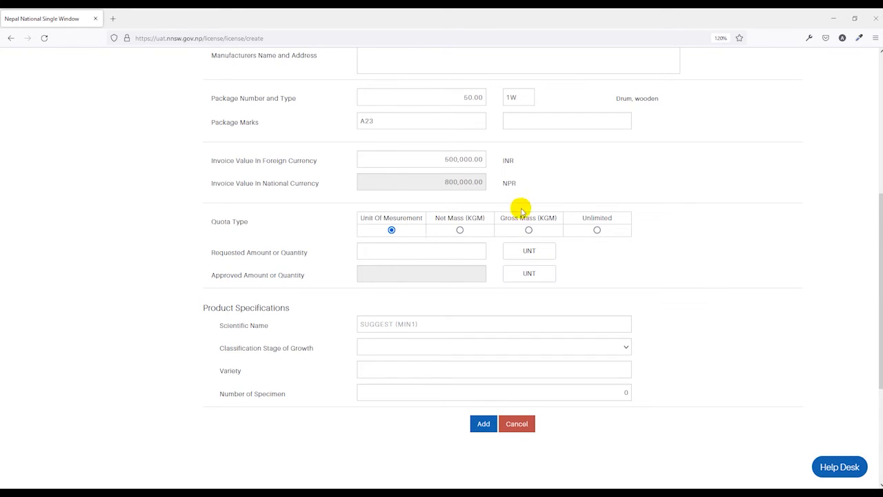
{"action": "left_click", "coordinate": [460, 230]}
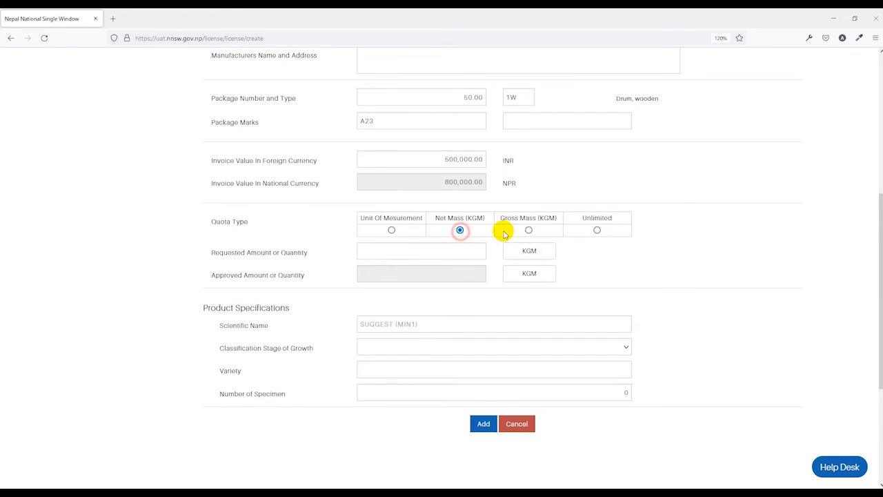
{"action": "left_click", "coordinate": [392, 230]}
{"action": "left_click", "coordinate": [410, 250]}
{"action": "left_click", "coordinate": [409, 299]}
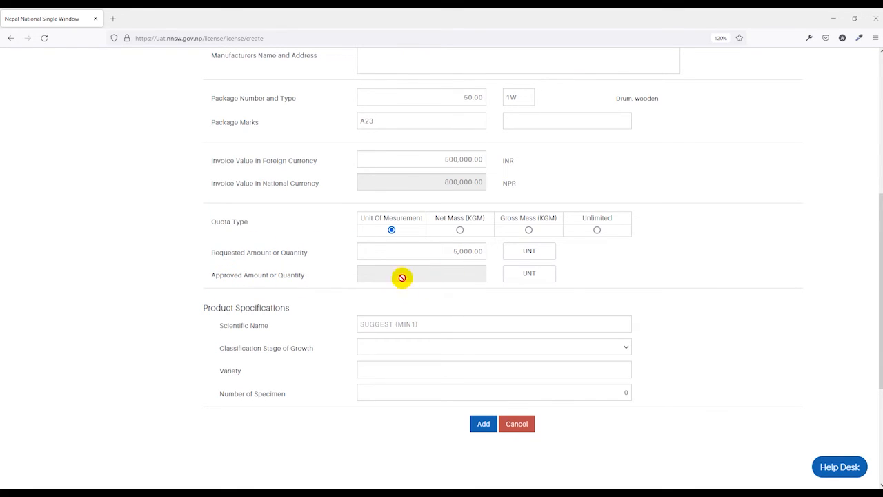
Set the Scientific Name in the Product Specifications to Amaranthus spp
{"action": "scroll", "coordinate": [319, 273], "scroll_direction": "down", "scroll_amount": 1}
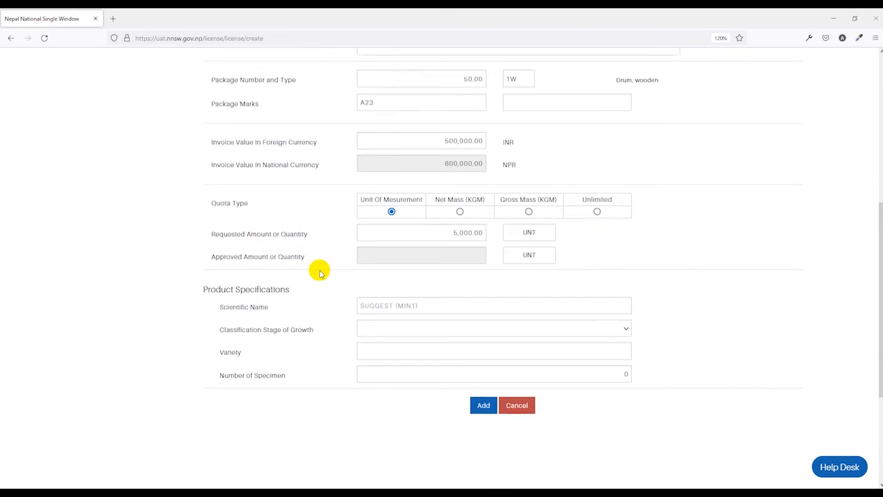
{"action": "scroll", "coordinate": [306, 221], "scroll_direction": "down", "scroll_amount": 1}
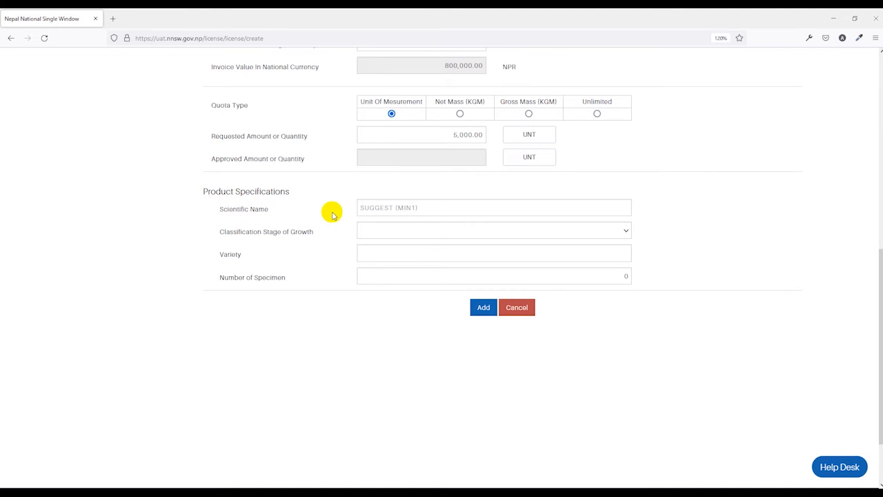
{"action": "left_click", "coordinate": [398, 208]}
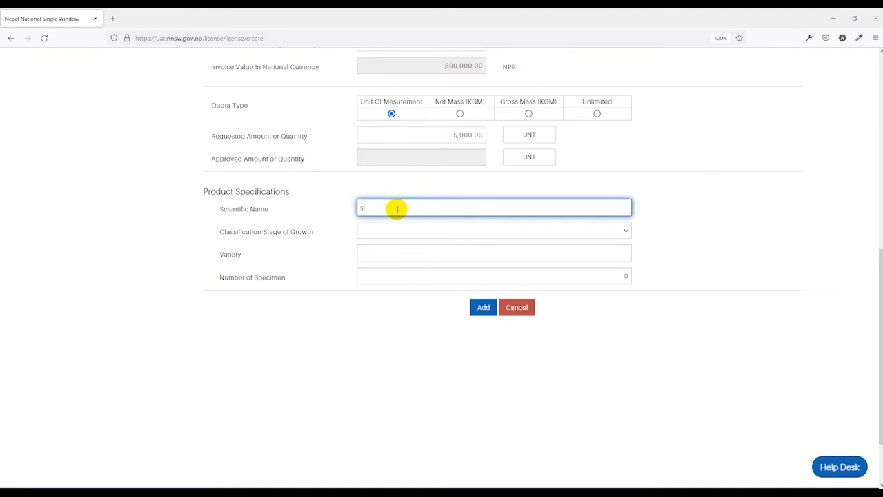
{"action": "scroll", "coordinate": [395, 282], "scroll_direction": "down", "scroll_amount": 10}
{"action": "scroll", "coordinate": [395, 227], "scroll_direction": "up", "scroll_amount": 3}
{"action": "scroll", "coordinate": [386, 184], "scroll_direction": "up", "scroll_amount": 2}
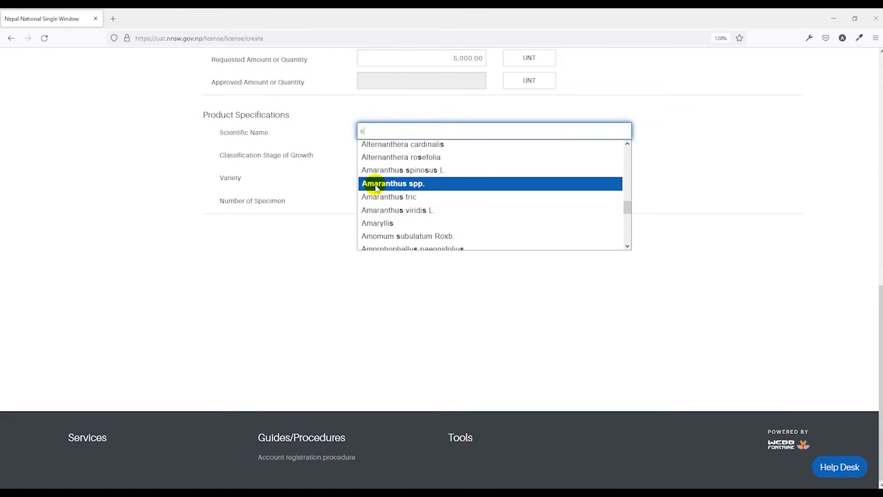
{"action": "left_click", "coordinate": [389, 185]}
{"action": "left_click", "coordinate": [332, 178]}
{"action": "scroll", "coordinate": [338, 197], "scroll_direction": "up", "scroll_amount": 3}
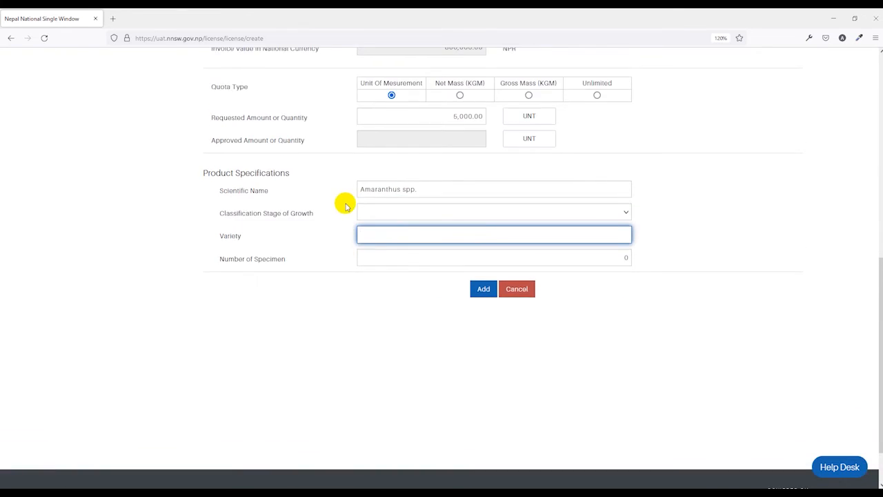
Set the Classification Stage of Growth to Flower and the Variety to test
{"action": "left_click", "coordinate": [274, 273]}
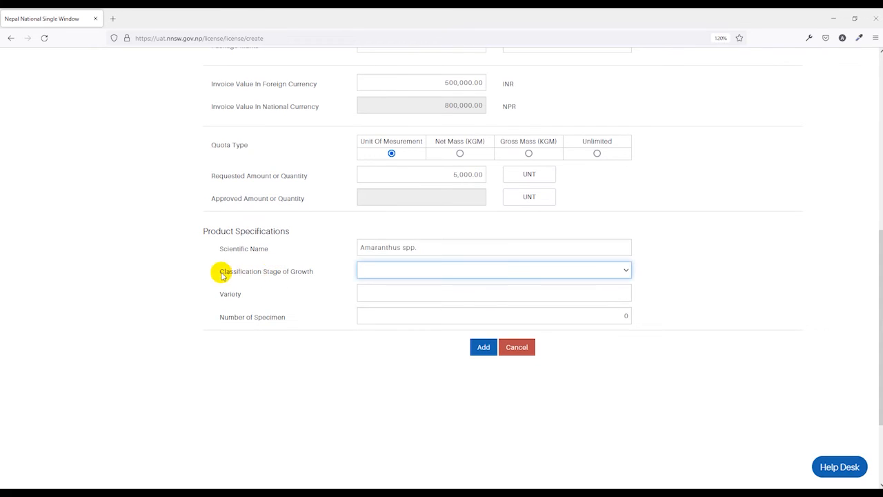
{"action": "left_click", "coordinate": [450, 275]}
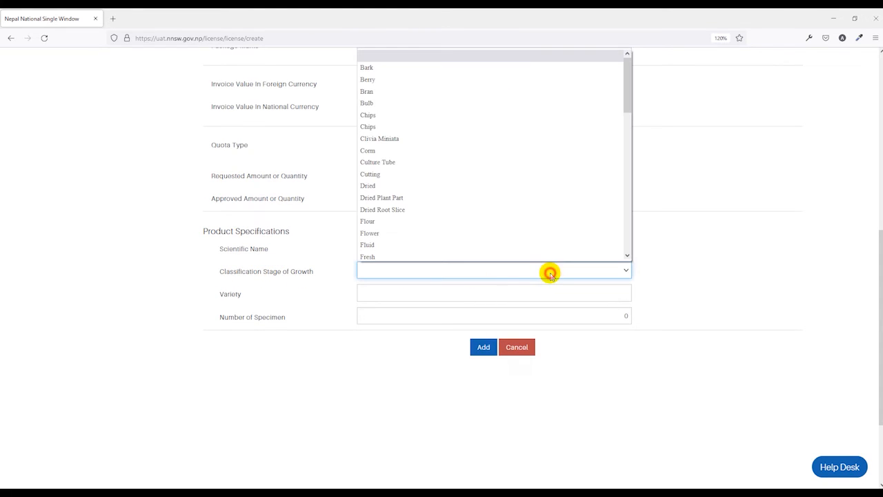
{"action": "left_click", "coordinate": [445, 229]}
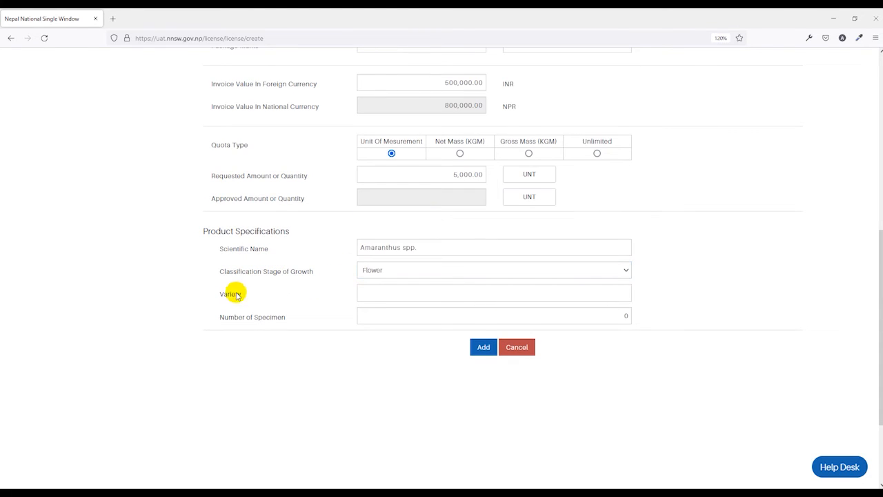
{"action": "left_click", "coordinate": [409, 296]}
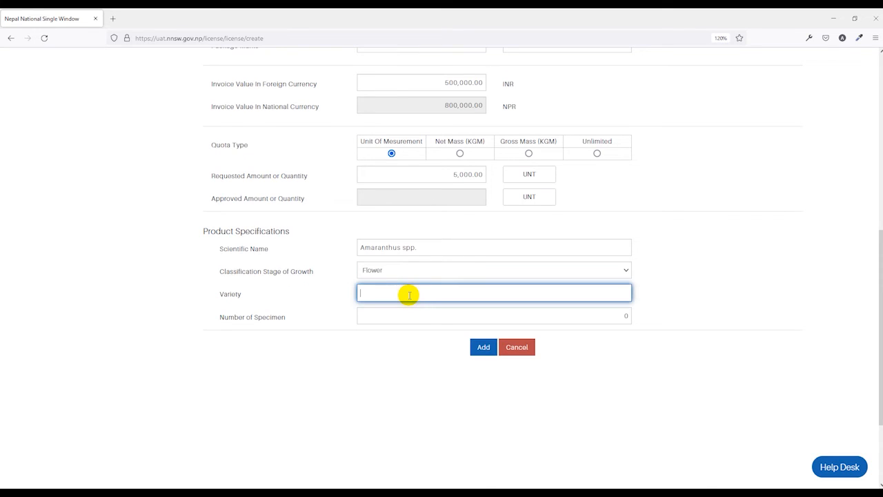
{"action": "type", "text": "test"}
{"action": "left_click", "coordinate": [284, 327]}
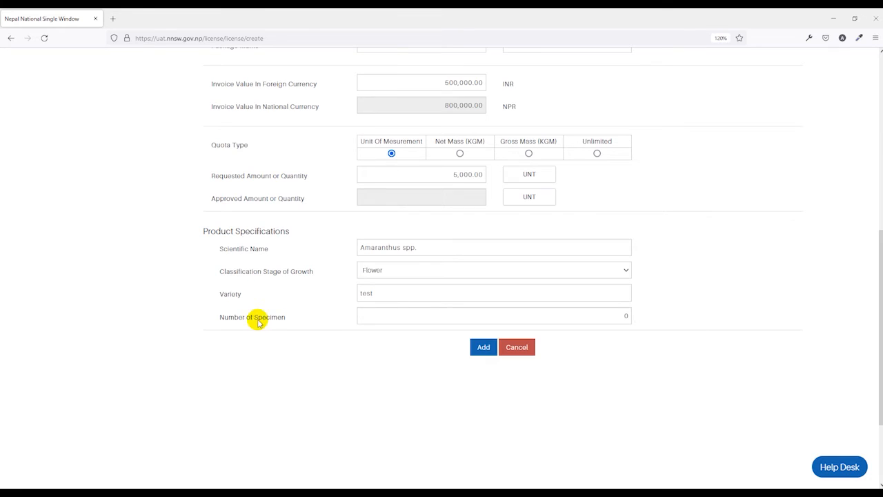
Set the Number of Specimen to 5 and add the completed rose item to the application
{"action": "double_click", "coordinate": [624, 316]}
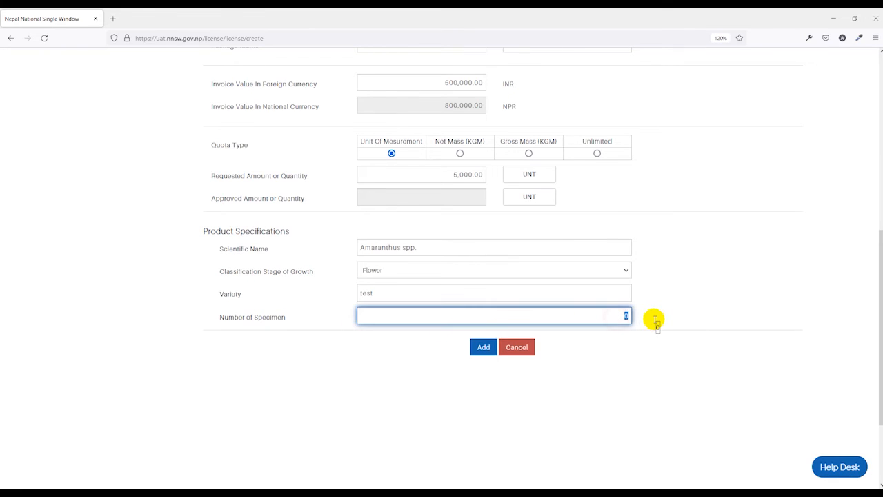
{"action": "type", "text": "5"}
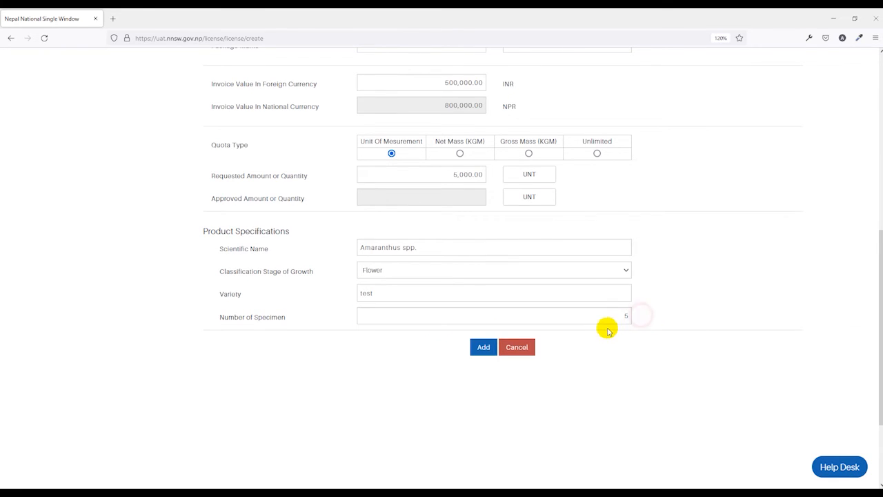
{"action": "left_click", "coordinate": [483, 348]}
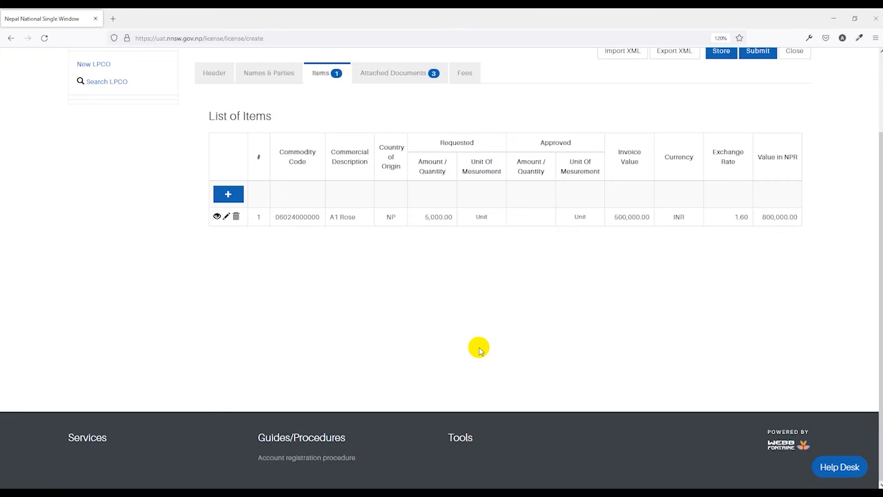
{"action": "scroll", "coordinate": [480, 349], "scroll_direction": "up", "scroll_amount": 2}
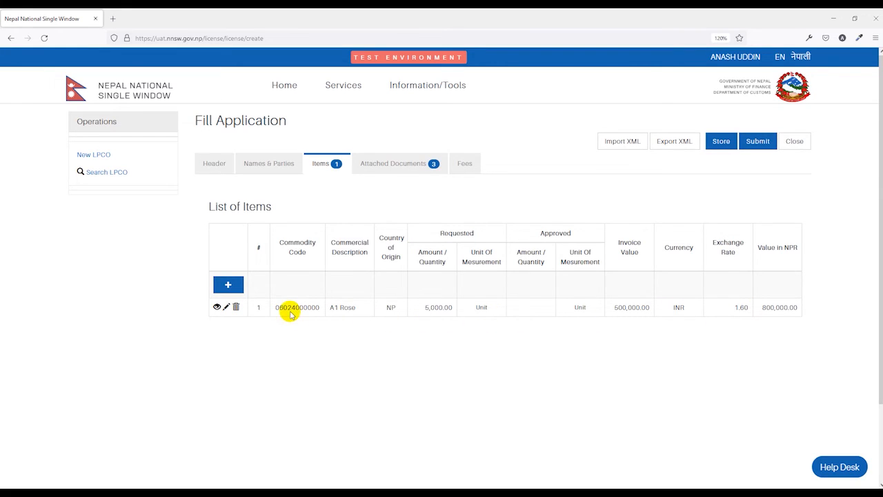
{"action": "left_click", "coordinate": [230, 286]}
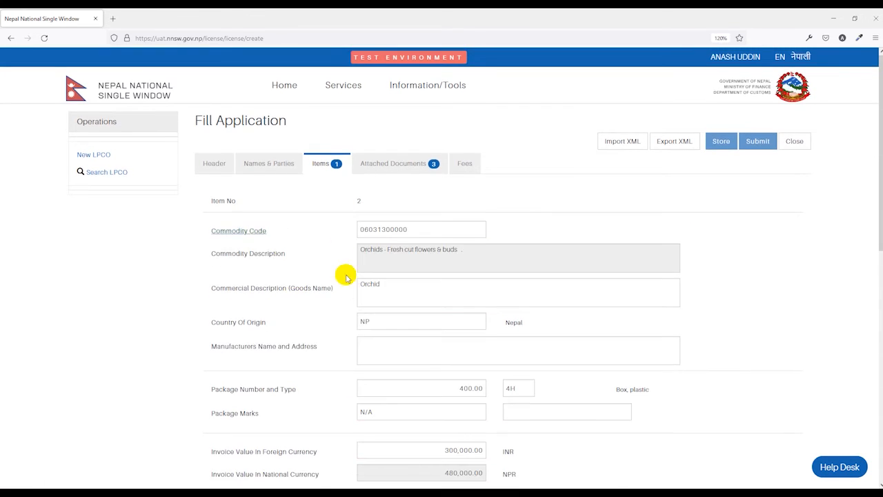
{"action": "scroll", "coordinate": [386, 249], "scroll_direction": "down", "scroll_amount": 2}
{"action": "scroll", "coordinate": [388, 245], "scroll_direction": "down", "scroll_amount": 4}
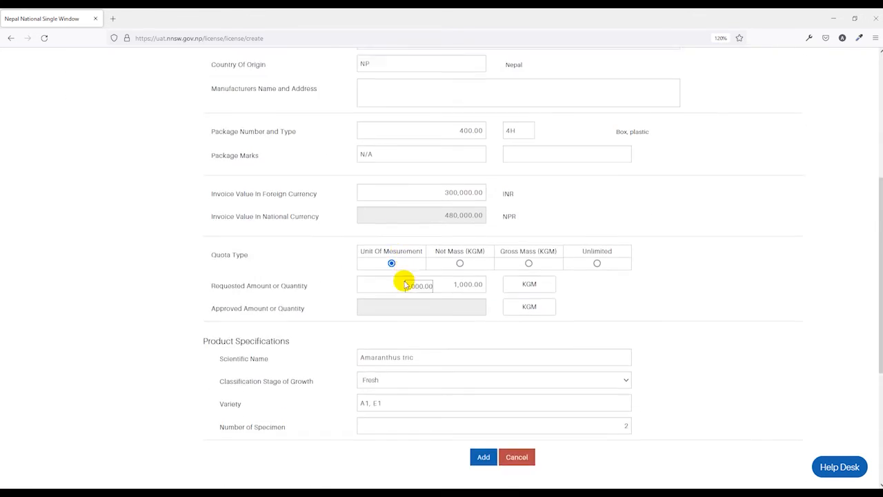
{"action": "left_click", "coordinate": [482, 365]}
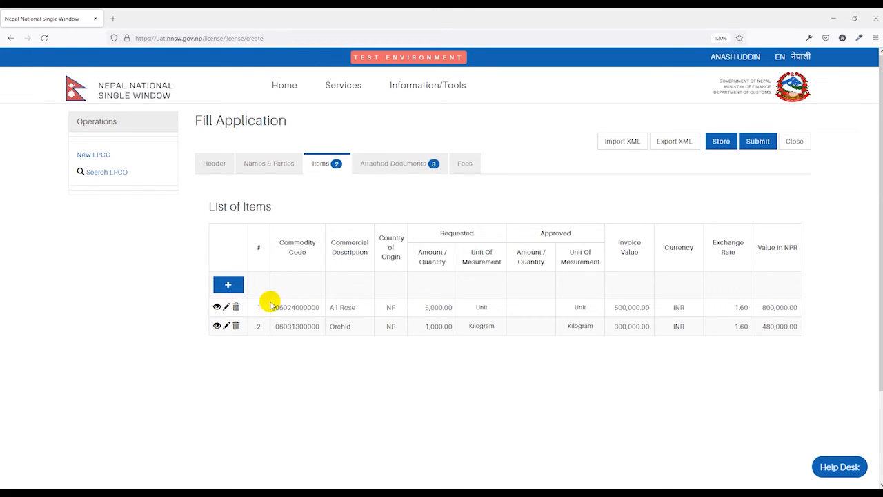
Set the Commercial Invoice document's Reference Number to 235 and its Date to 24/02/2022
{"action": "left_click", "coordinate": [410, 163]}
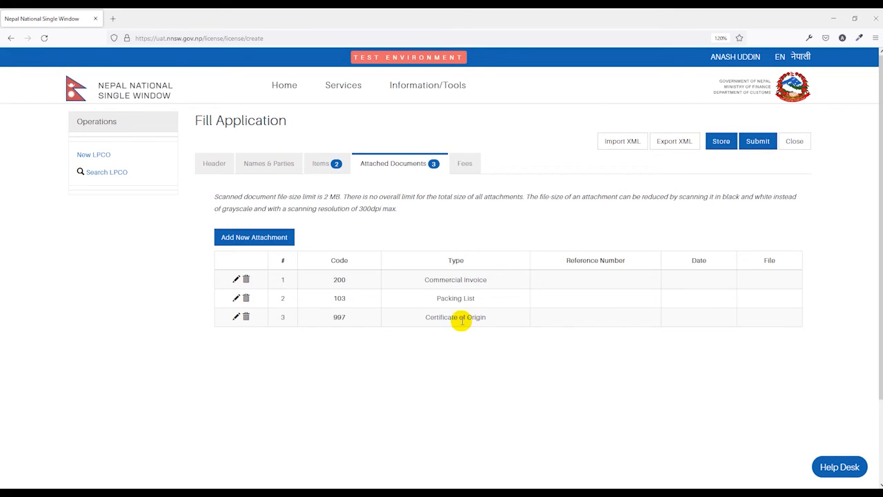
{"action": "left_click", "coordinate": [236, 280]}
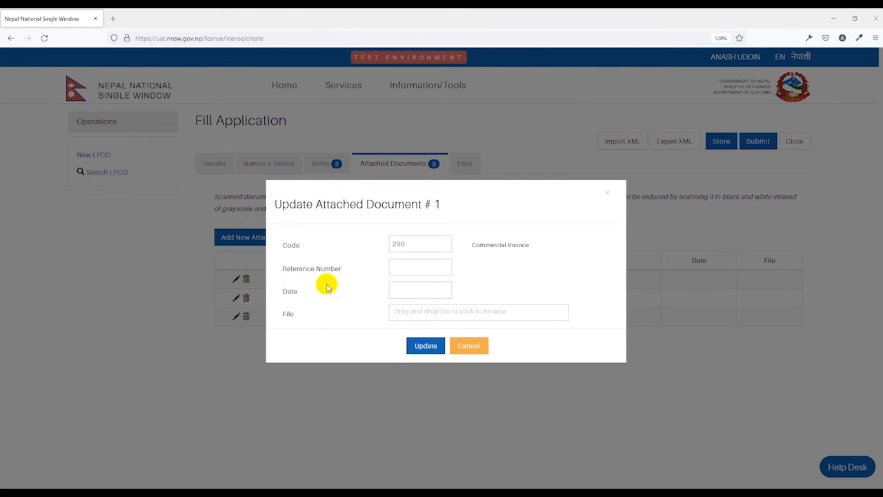
{"action": "left_click", "coordinate": [410, 271]}
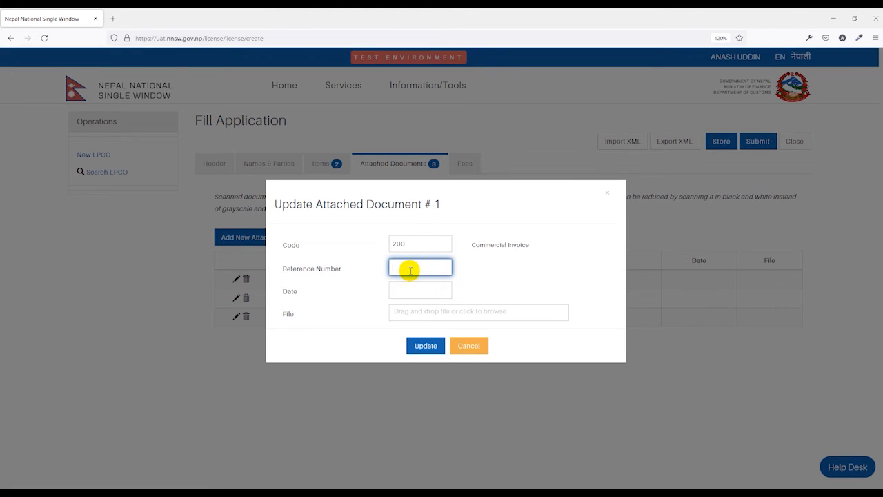
{"action": "type", "text": "235"}
{"action": "left_click", "coordinate": [406, 290]}
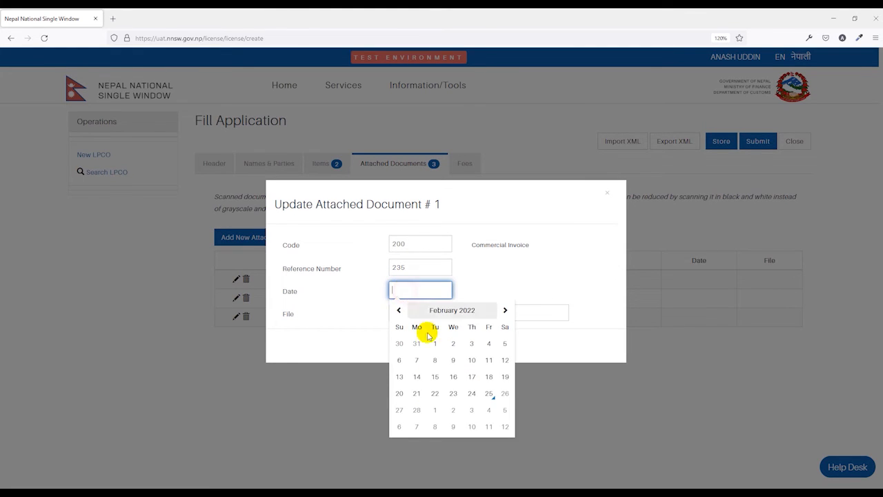
{"action": "left_click", "coordinate": [470, 391]}
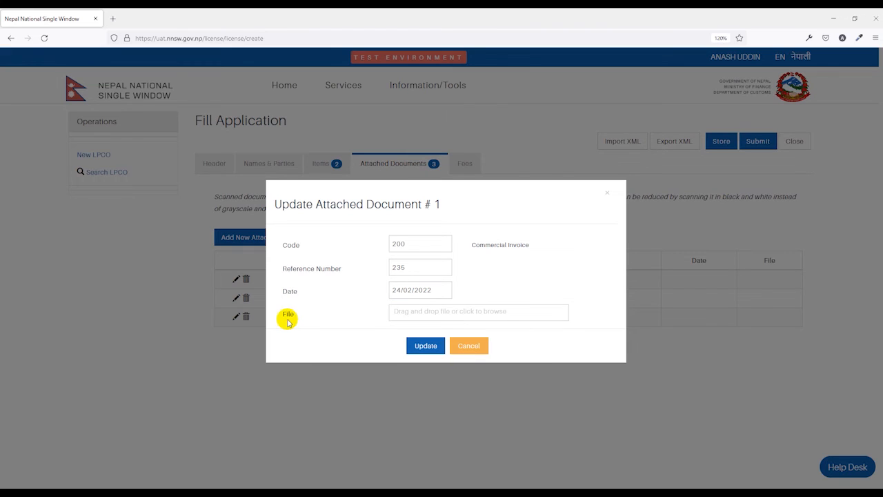
Upload nbsm-print_page-0001.jpg as the Commercial Invoice file and save the updated attachment
{"action": "left_click", "coordinate": [401, 312]}
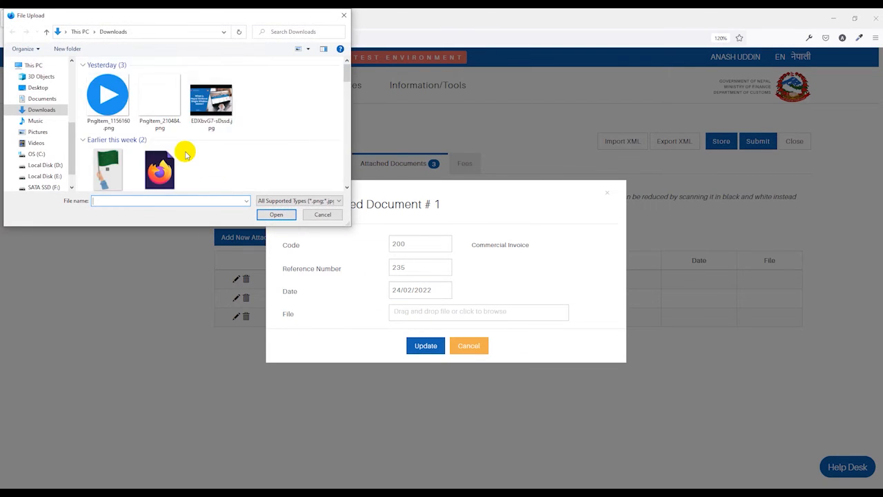
{"action": "scroll", "coordinate": [184, 152], "scroll_direction": "down", "scroll_amount": 3}
{"action": "double_click", "coordinate": [169, 148]}
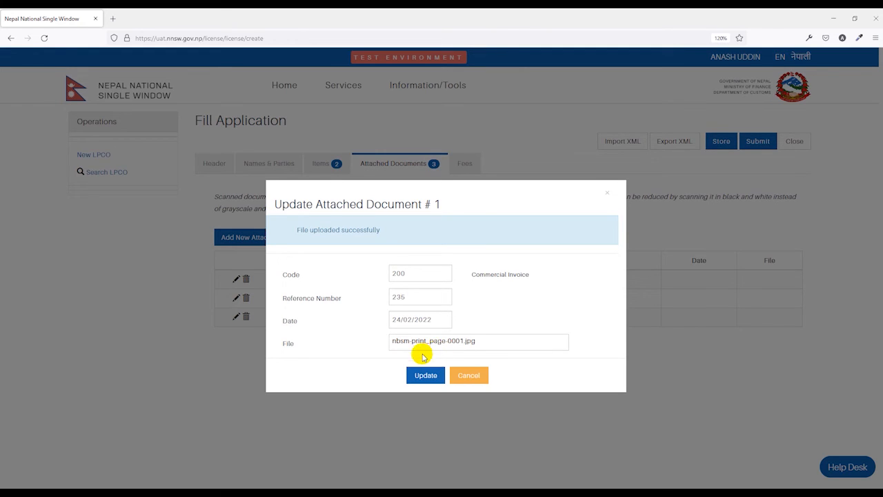
{"action": "left_click", "coordinate": [425, 374]}
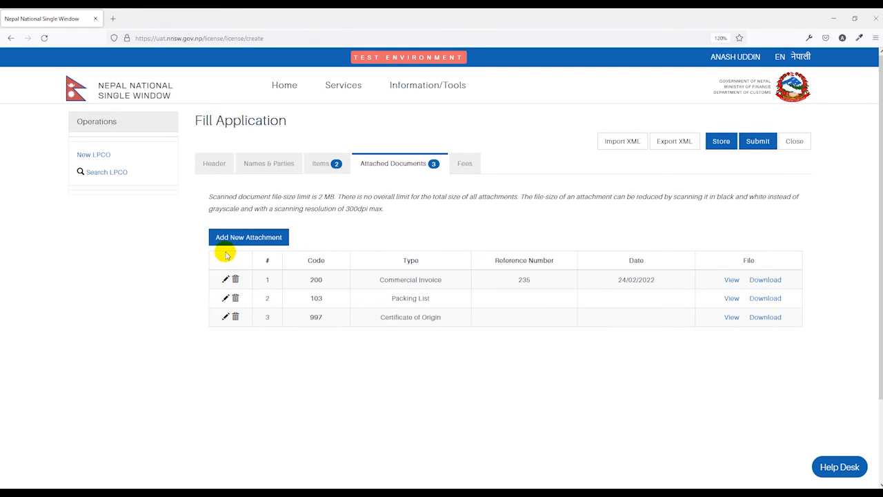
Start a new attached document with the code 999, Others
{"action": "left_click", "coordinate": [266, 243]}
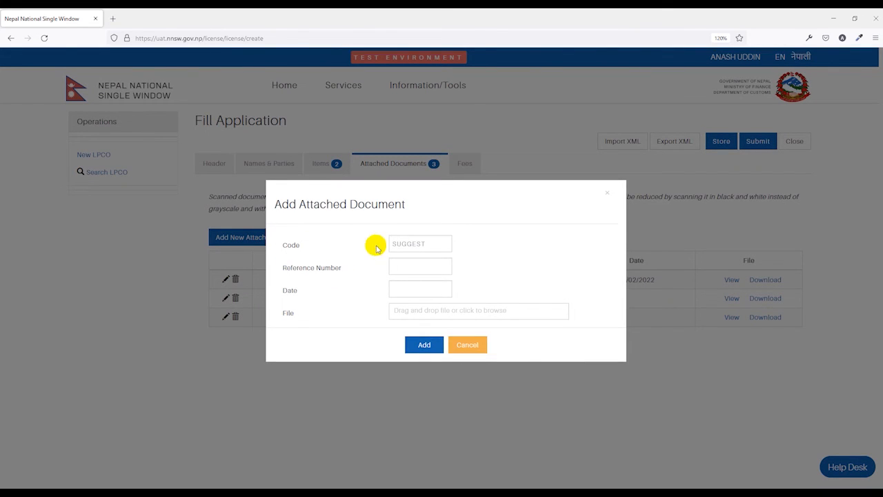
{"action": "left_click", "coordinate": [401, 244]}
{"action": "scroll", "coordinate": [449, 289], "scroll_direction": "down", "scroll_amount": 6}
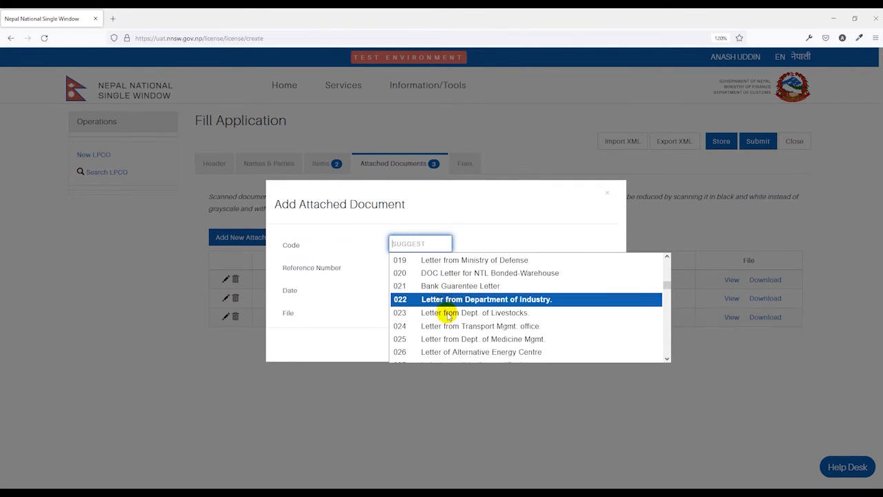
{"action": "scroll", "coordinate": [465, 355], "scroll_direction": "down", "scroll_amount": 20}
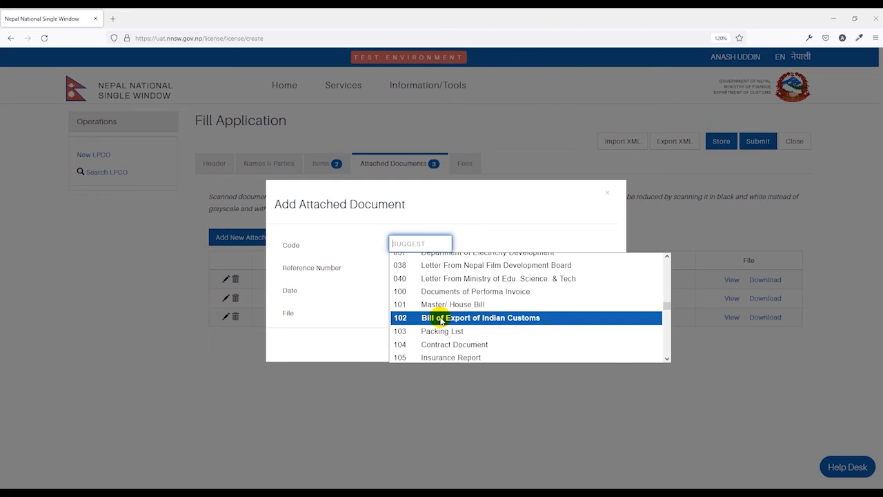
{"action": "scroll", "coordinate": [456, 323], "scroll_direction": "down", "scroll_amount": 15}
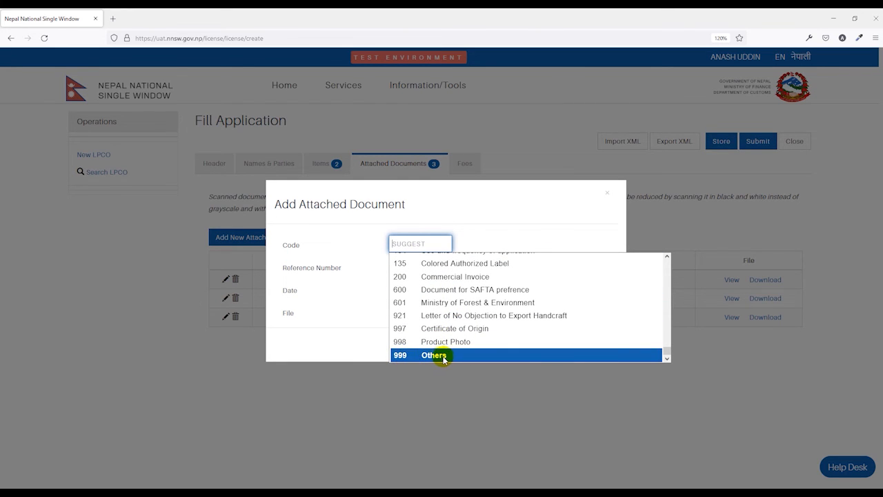
{"action": "left_click", "coordinate": [445, 357]}
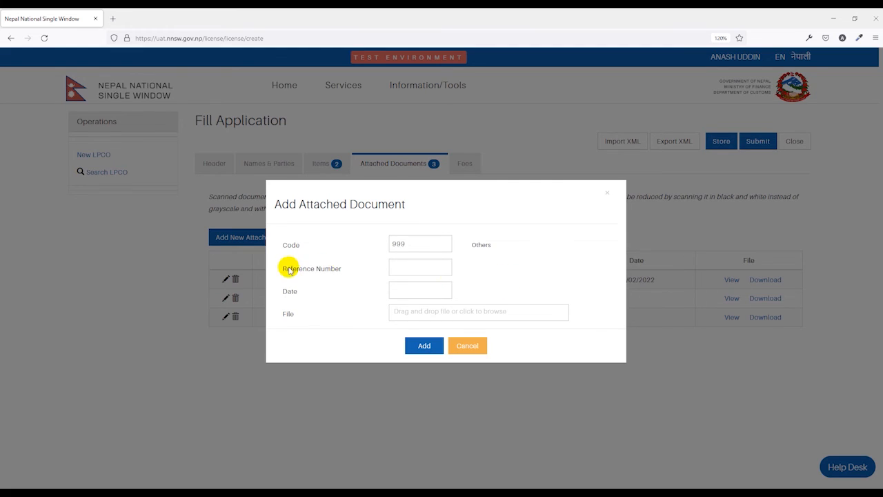
Give the new attachment the reference Product Pic, upload Green Flag(3) 61.png as its file and add it to the documents
{"action": "left_click", "coordinate": [407, 268]}
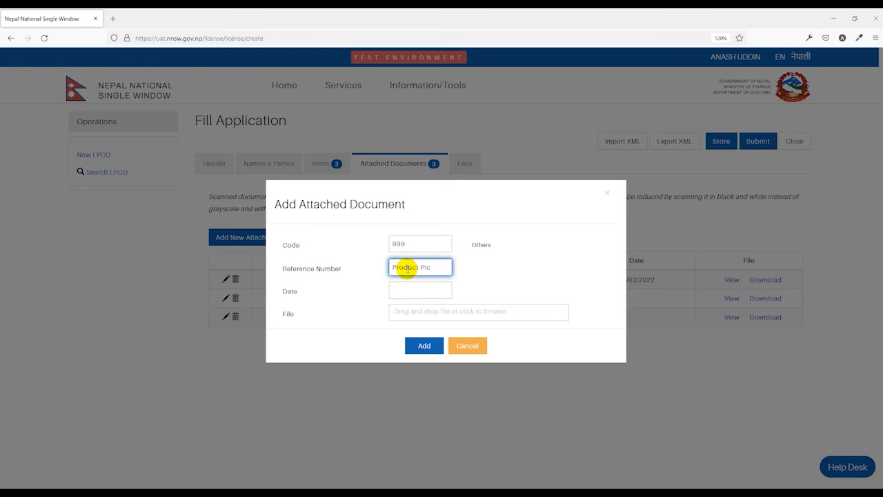
{"action": "left_click", "coordinate": [406, 311]}
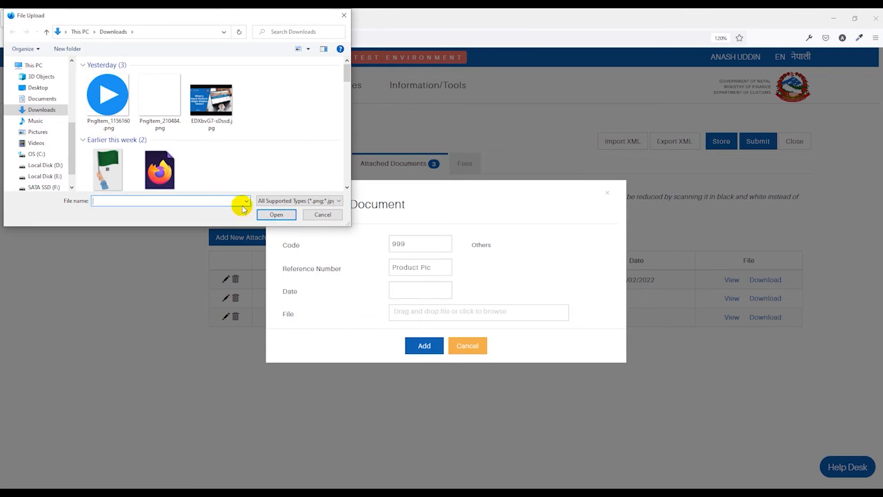
{"action": "double_click", "coordinate": [107, 169]}
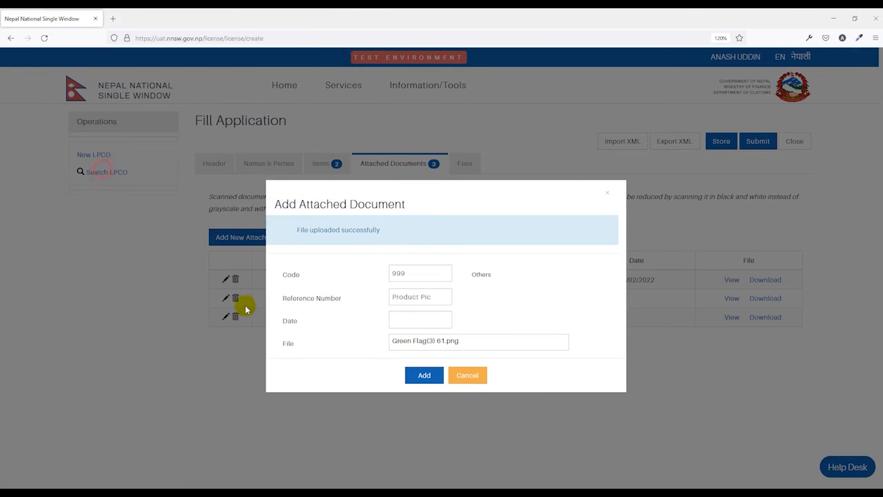
{"action": "left_click", "coordinate": [419, 377]}
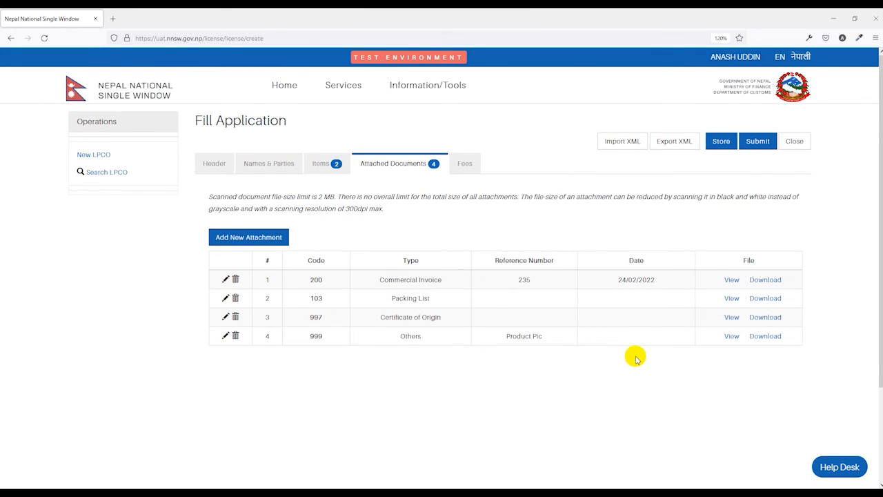
Check the list of fees and charges, submit the application and confirm the submission
{"action": "left_click", "coordinate": [461, 164]}
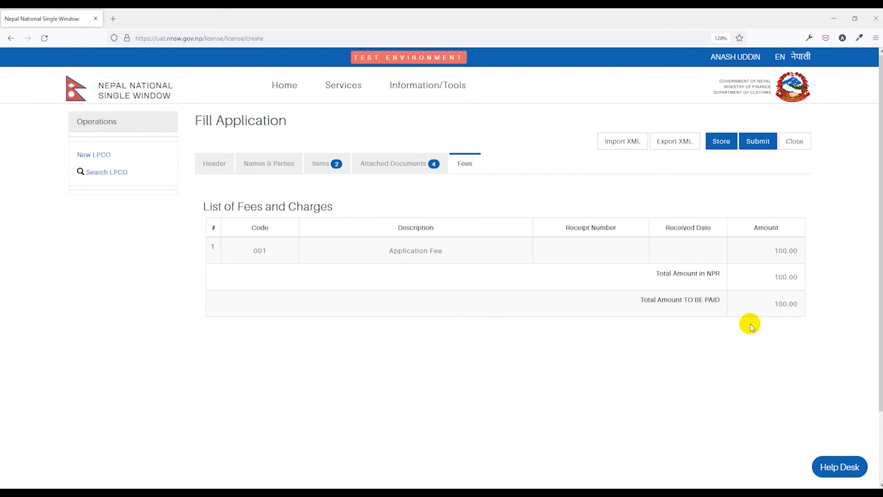
{"action": "left_click_drag", "start_coordinate": [782, 305], "coordinate": [796, 310]}
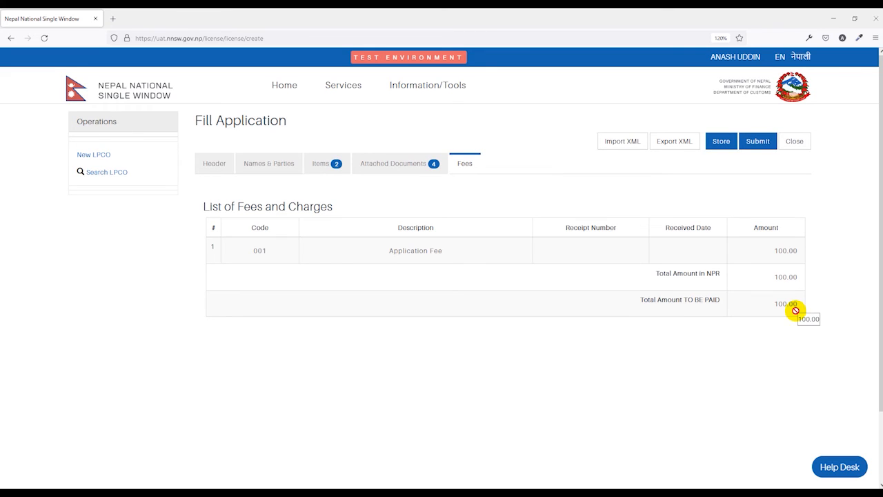
{"action": "left_click_drag", "start_coordinate": [795, 303], "coordinate": [788, 310]}
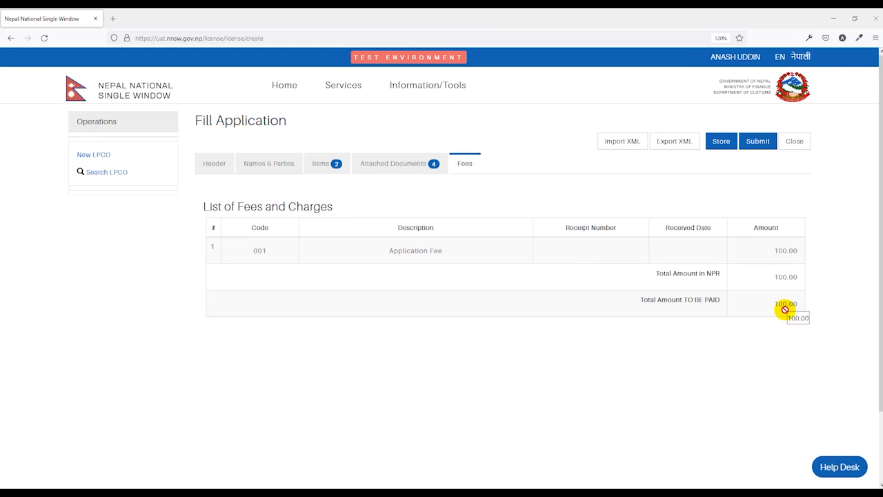
{"action": "left_click_drag", "start_coordinate": [785, 310], "coordinate": [763, 317]}
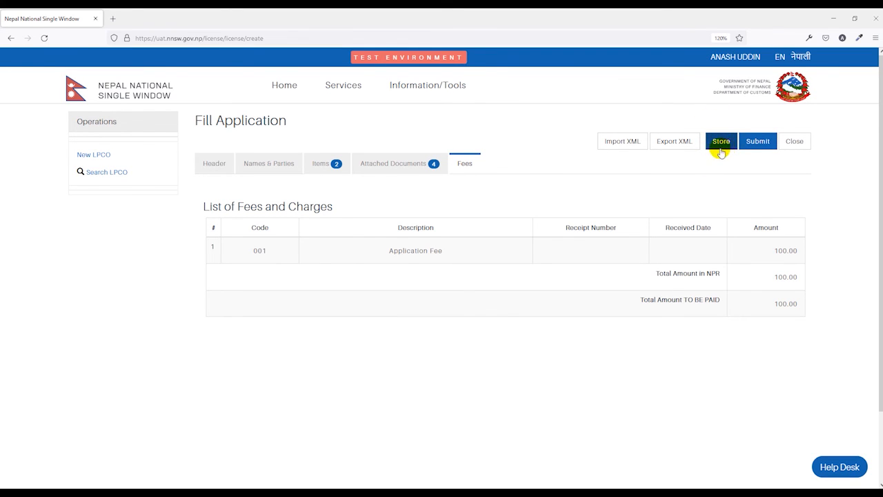
{"action": "left_click", "coordinate": [758, 144]}
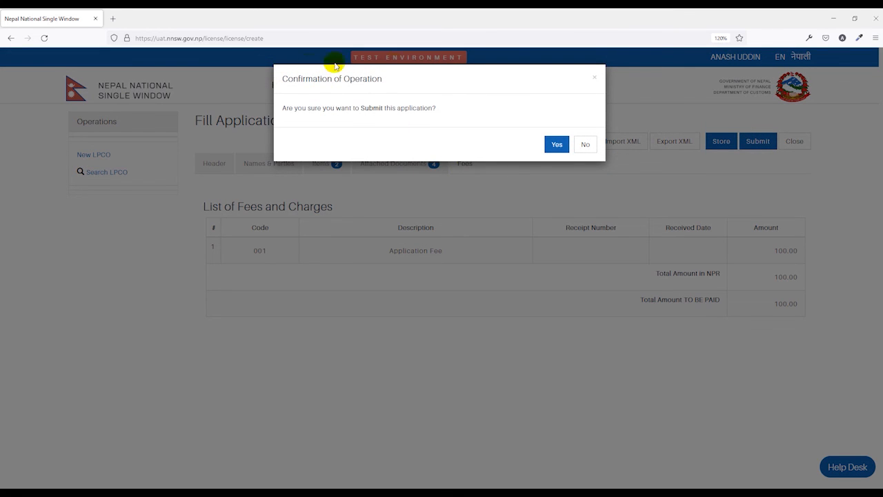
{"action": "left_click", "coordinate": [557, 144]}
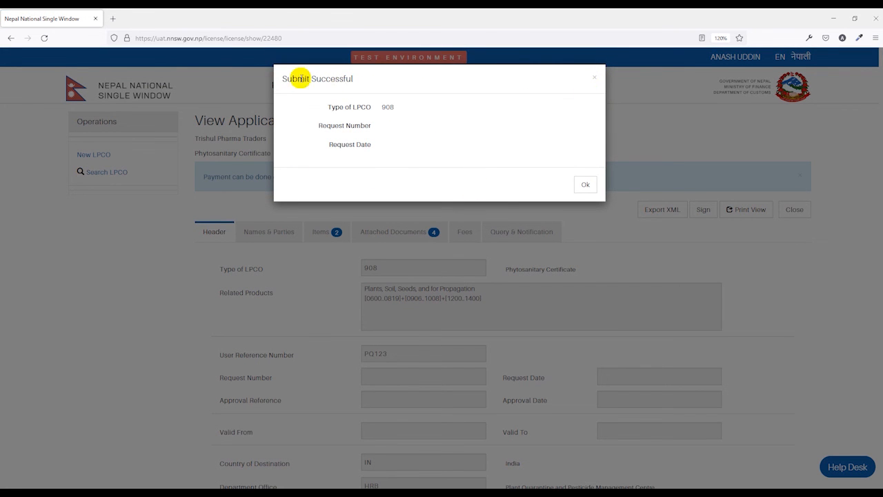
{"action": "left_click", "coordinate": [586, 184]}
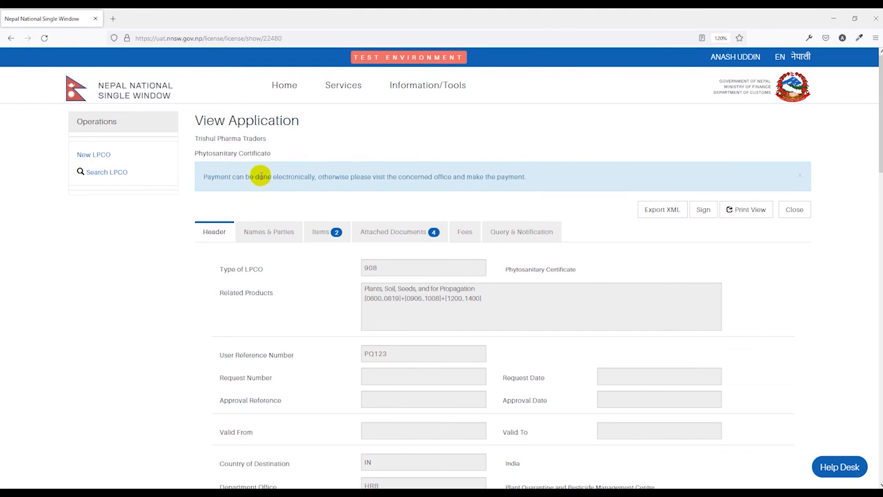
Review the submitted application's header details and its names and parties
{"action": "scroll", "coordinate": [373, 193], "scroll_direction": "down", "scroll_amount": 2}
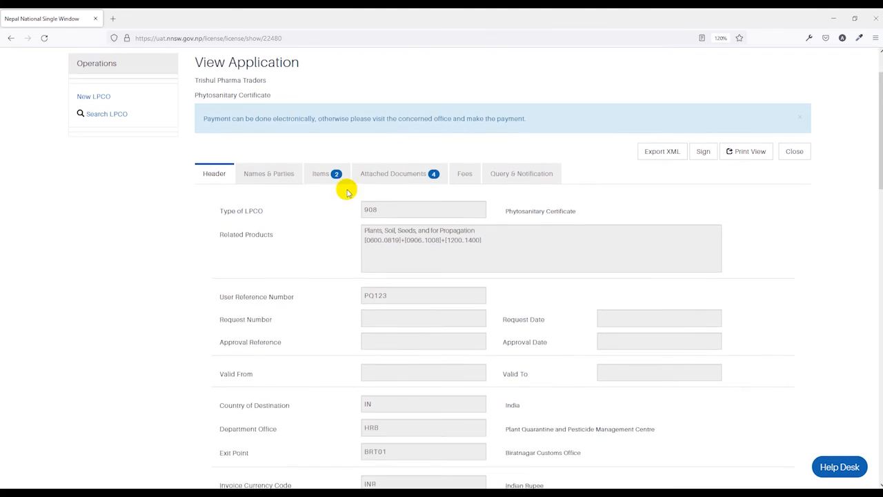
{"action": "left_click", "coordinate": [266, 232]}
{"action": "scroll", "coordinate": [324, 235], "scroll_direction": "down", "scroll_amount": 2}
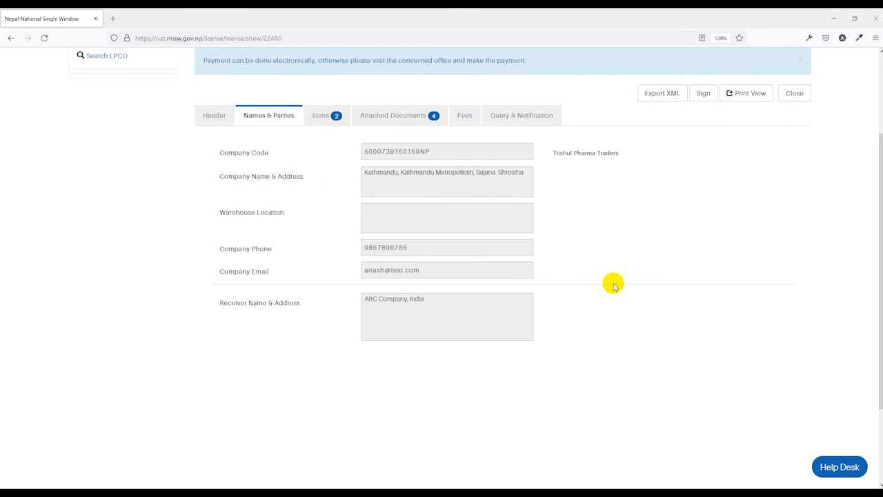
{"action": "scroll", "coordinate": [584, 291], "scroll_direction": "up", "scroll_amount": 2}
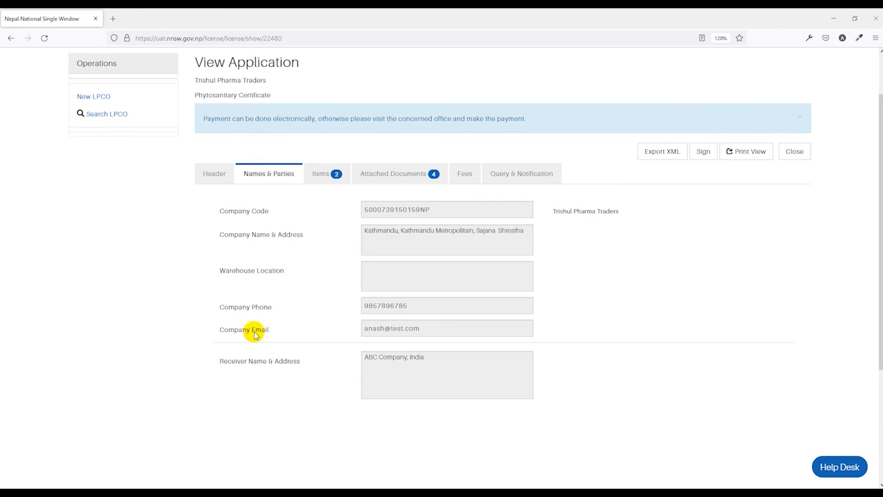
Check the application's status and notification history, and try to send a request to PQPMC with an empty message
{"action": "left_click", "coordinate": [532, 177]}
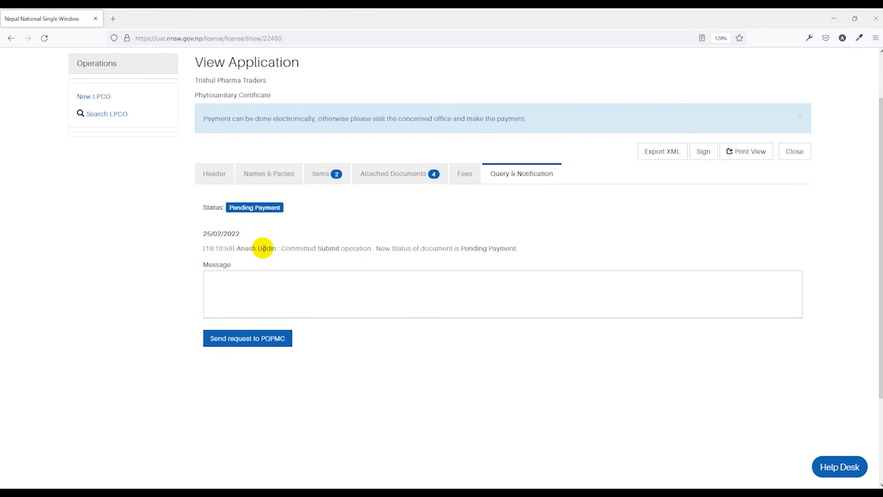
{"action": "left_click", "coordinate": [221, 278]}
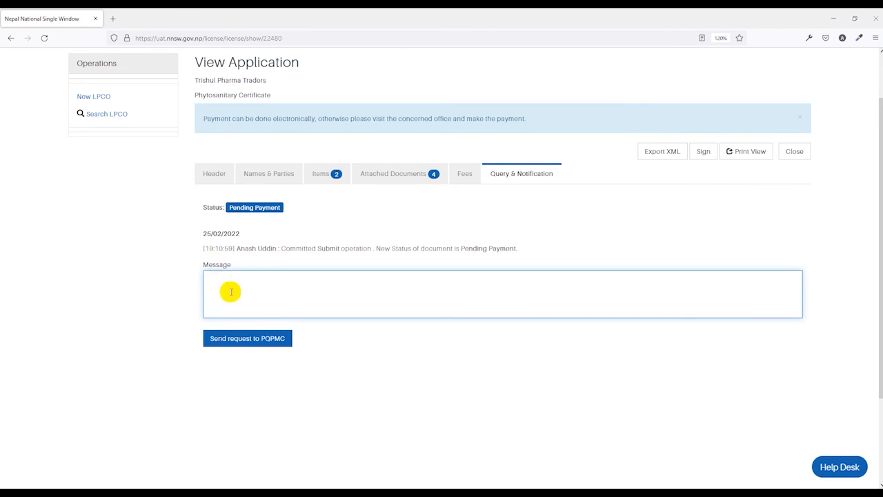
{"action": "left_click", "coordinate": [264, 342]}
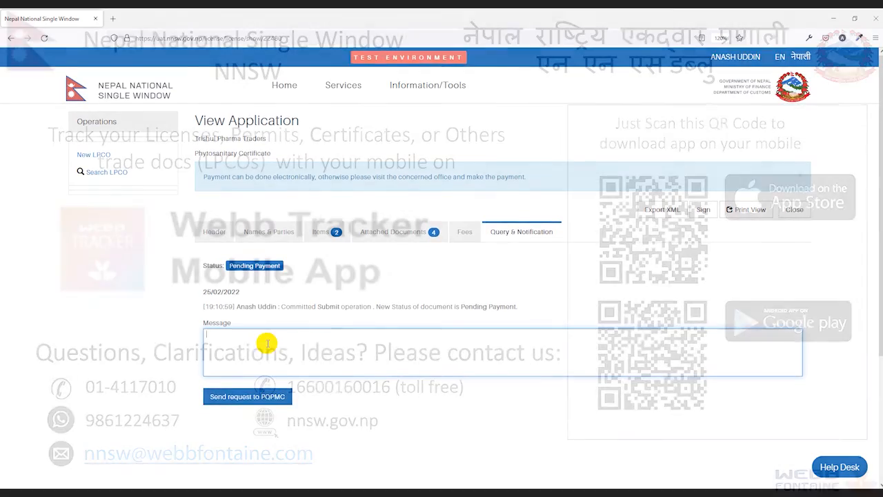